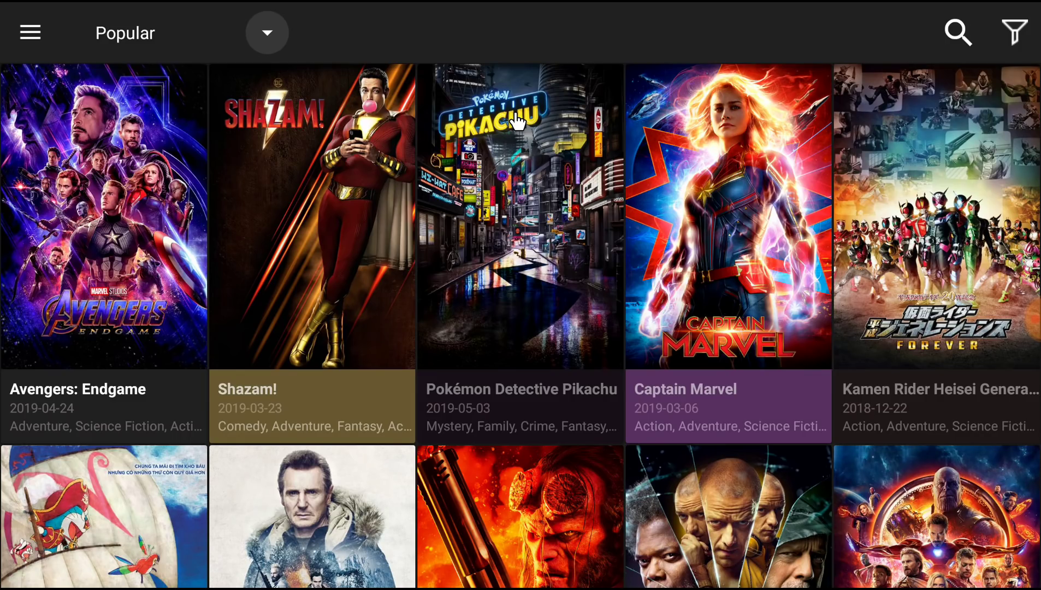
Open Avengers: Endgame in Cinema HD and play one of its 1080p streams
{"action": "key", "text": "Down"}
{"action": "key", "text": "Return"}
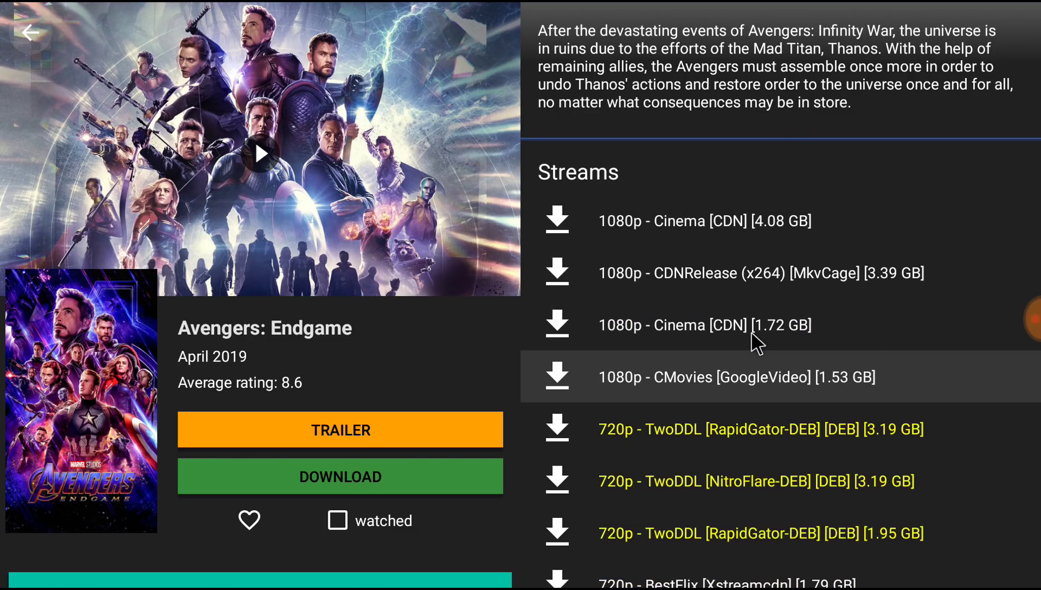
{"action": "left_click", "coordinate": [752, 339]}
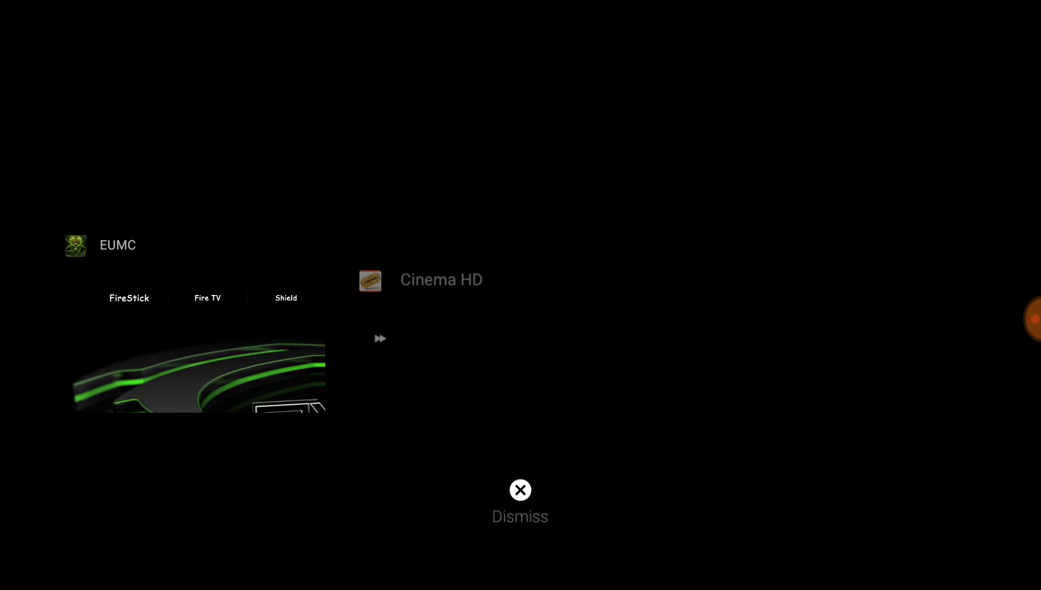
Dismiss Cinema HD and launch Filelinked from the home launcher
{"action": "key", "text": "Return"}
{"action": "key", "text": "Return"}
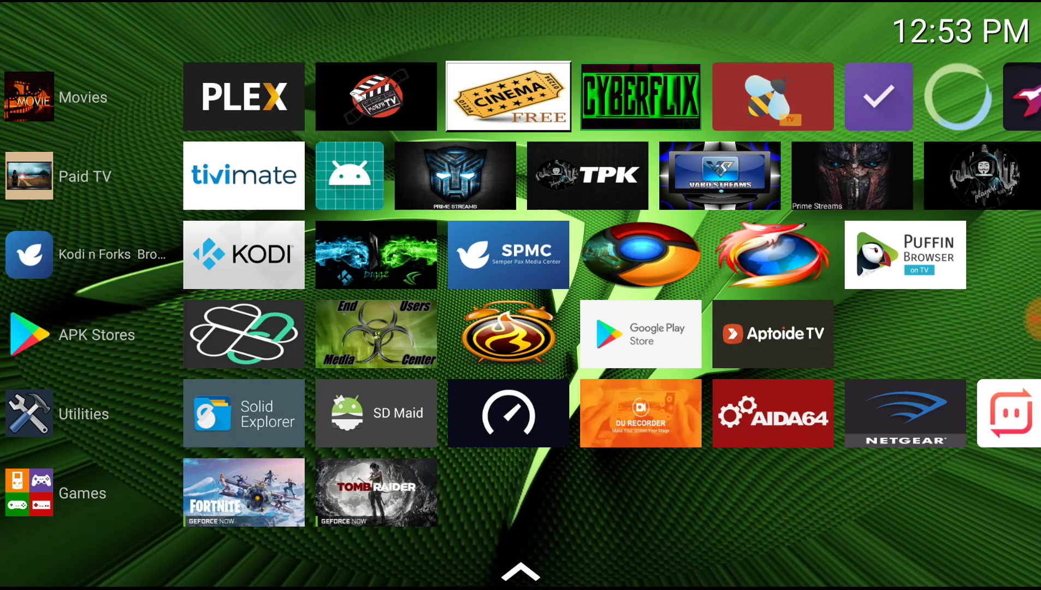
{"action": "key", "text": "Down"}
{"action": "key", "text": "Down"}
{"action": "key", "text": "Down"}
{"action": "key", "text": "Left"}
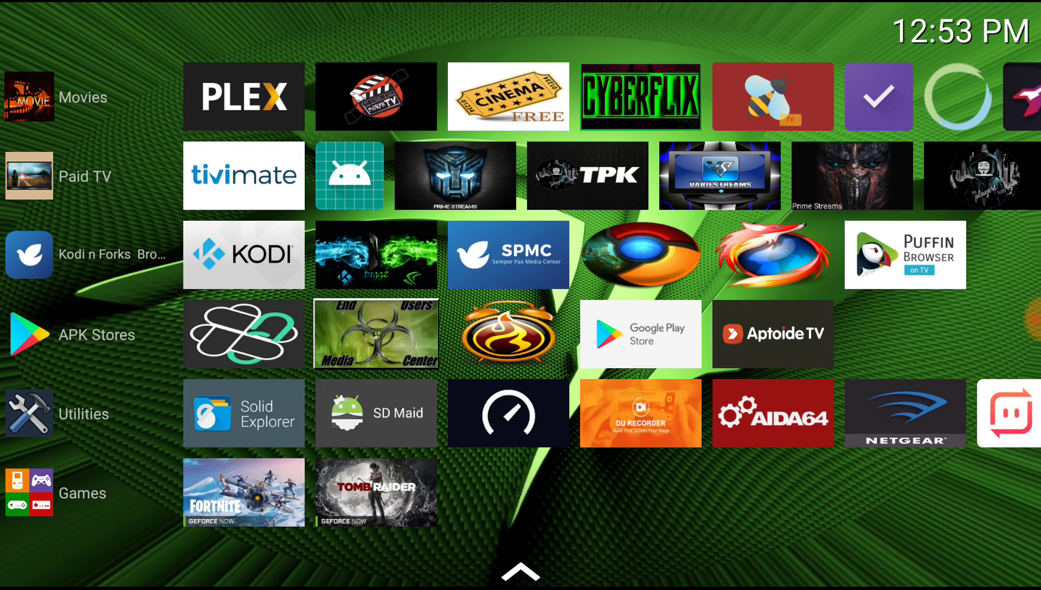
{"action": "key", "text": "Left"}
{"action": "key", "text": "Left"}
{"action": "key", "text": "Return"}
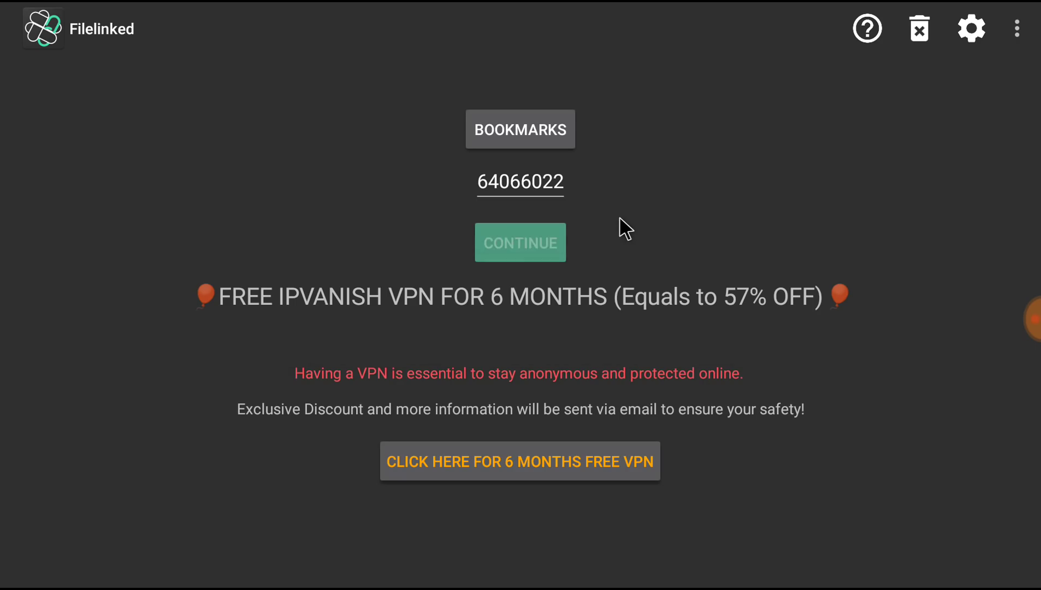
Load Filelinked store code 64066022, then back out to the home screen
{"action": "key", "text": "Return"}
{"action": "key", "text": "Escape"}
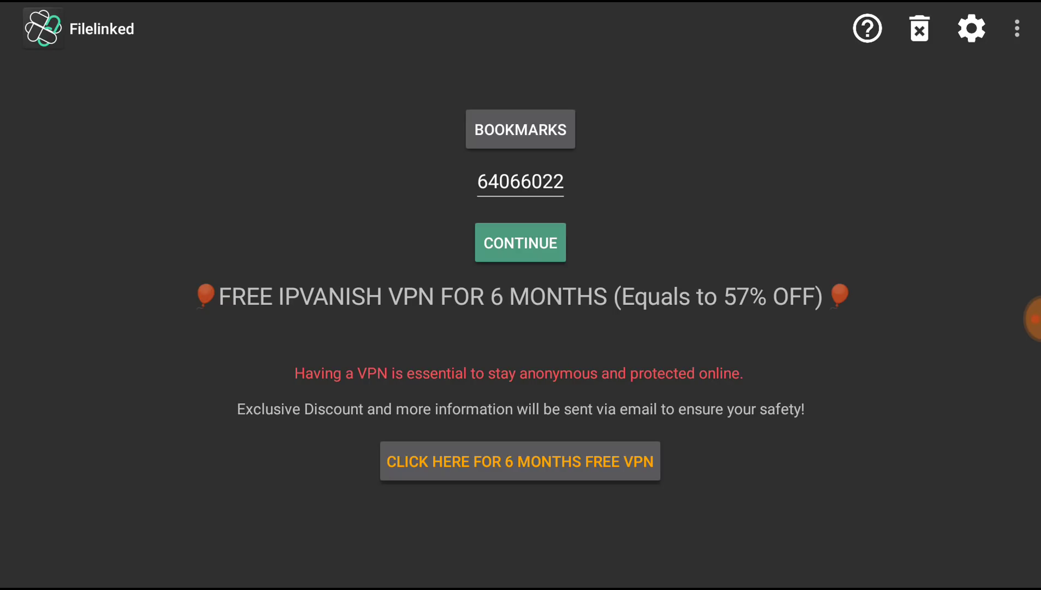
{"action": "key", "text": "Escape"}
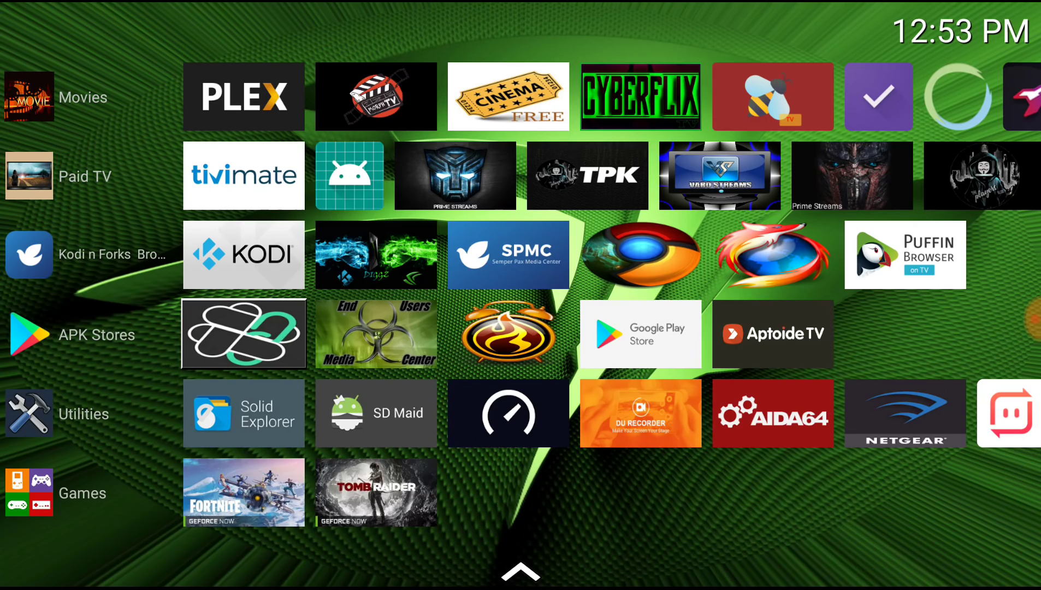
Reopen Filelinked and load bookmarked store 70875750 (Ad-Free TV/Box/Mobile Apps)
{"action": "left_click", "coordinate": [226, 361]}
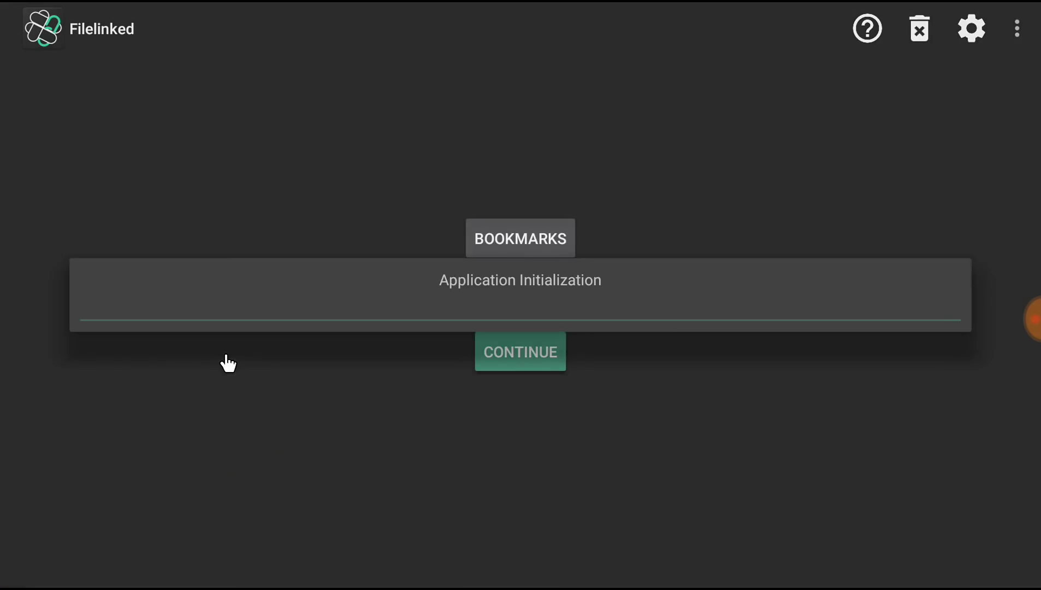
{"action": "left_click", "coordinate": [550, 153]}
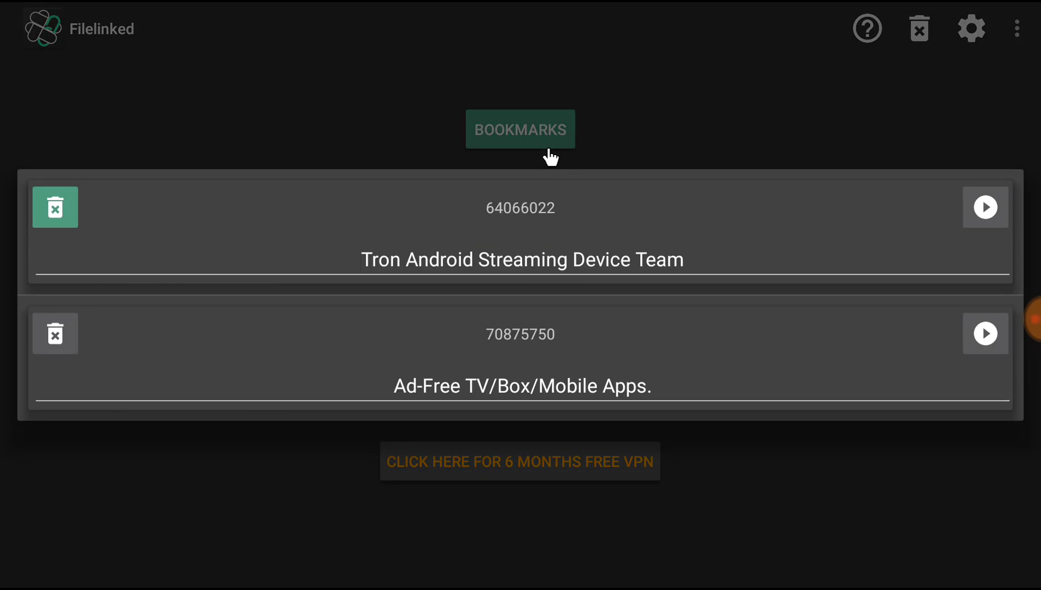
{"action": "left_click", "coordinate": [985, 334]}
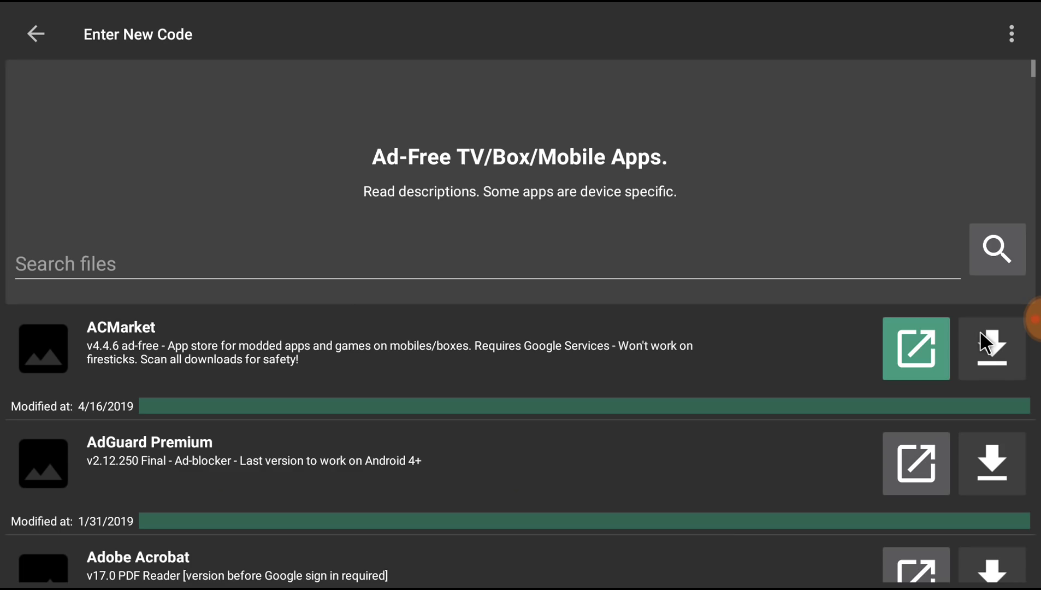
Scroll the store's app list down to DNS Changer Lillly and dismiss the promo popup
{"action": "key", "text": "Right"}
{"action": "key", "text": "Down"}
{"action": "key", "text": "Down"}
{"action": "key", "text": "Down"}
{"action": "key", "text": "Down"}
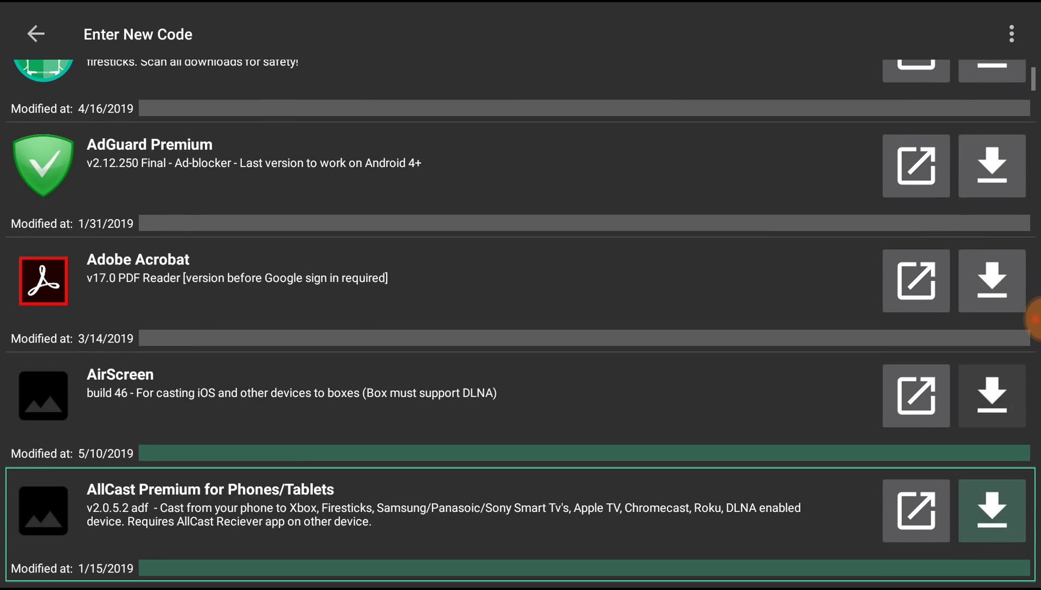
{"action": "key", "text": "Down"}
{"action": "key", "text": "Down"}
{"action": "key", "text": "Down"}
{"action": "key", "text": "Down"}
{"action": "key", "text": "Down"}
{"action": "key", "text": "Down"}
{"action": "key", "text": "Down"}
{"action": "key", "text": "Down"}
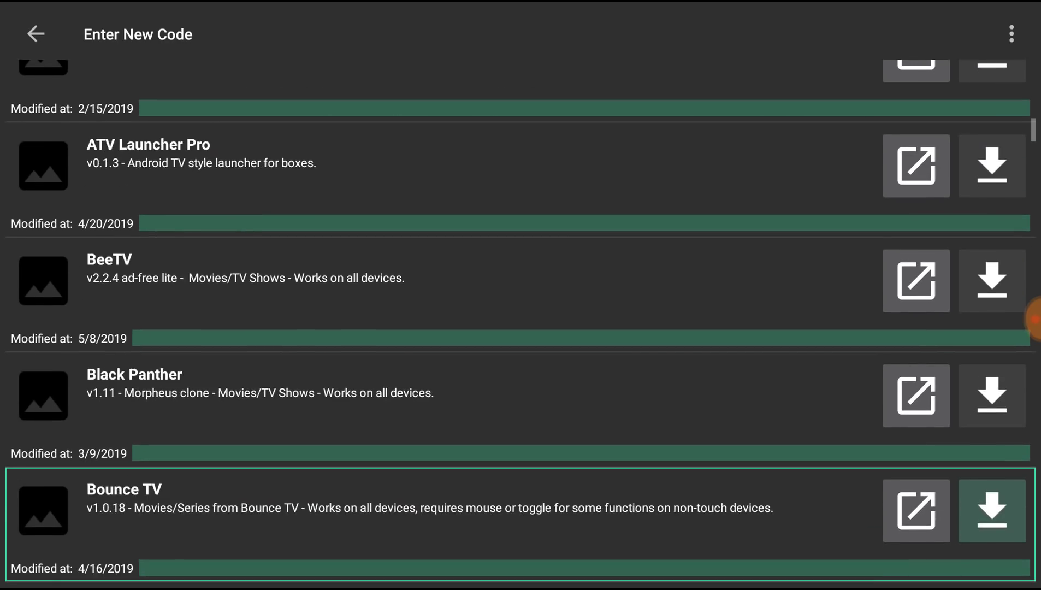
{"action": "key", "text": "Down"}
{"action": "key", "text": "Down"}
{"action": "key", "text": "Down"}
{"action": "key", "text": "Down"}
{"action": "key", "text": "Down"}
{"action": "key", "text": "Down"}
{"action": "key", "text": "Down"}
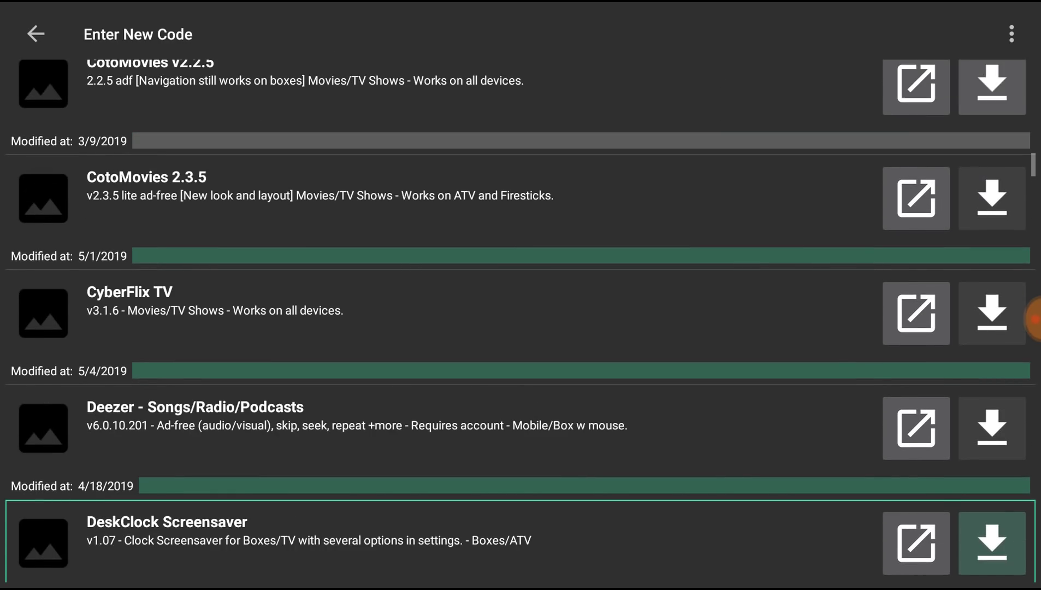
{"action": "key", "text": "Down"}
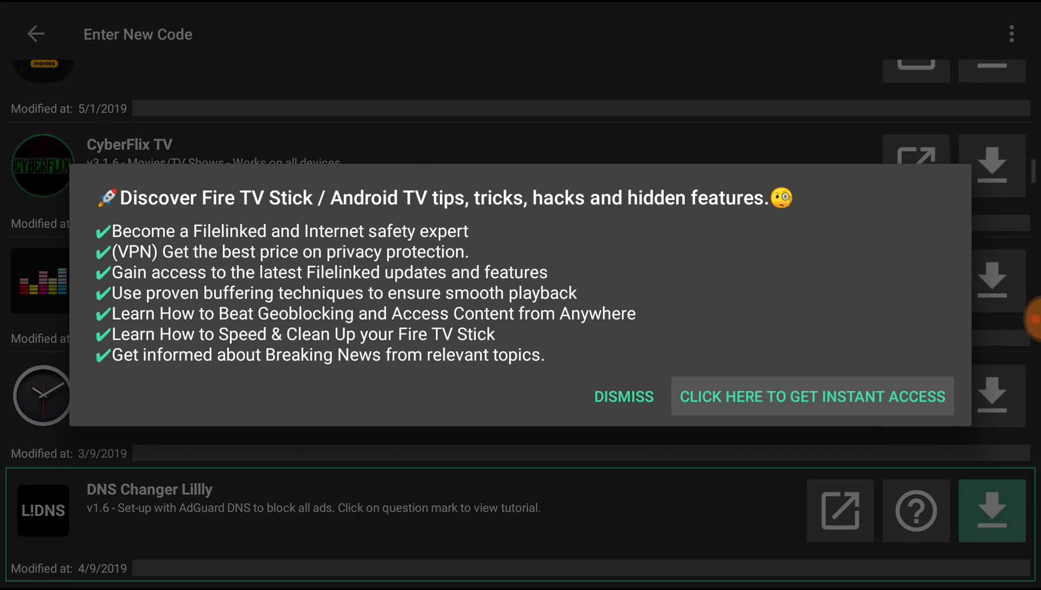
{"action": "key", "text": "Left"}
{"action": "key", "text": "Return"}
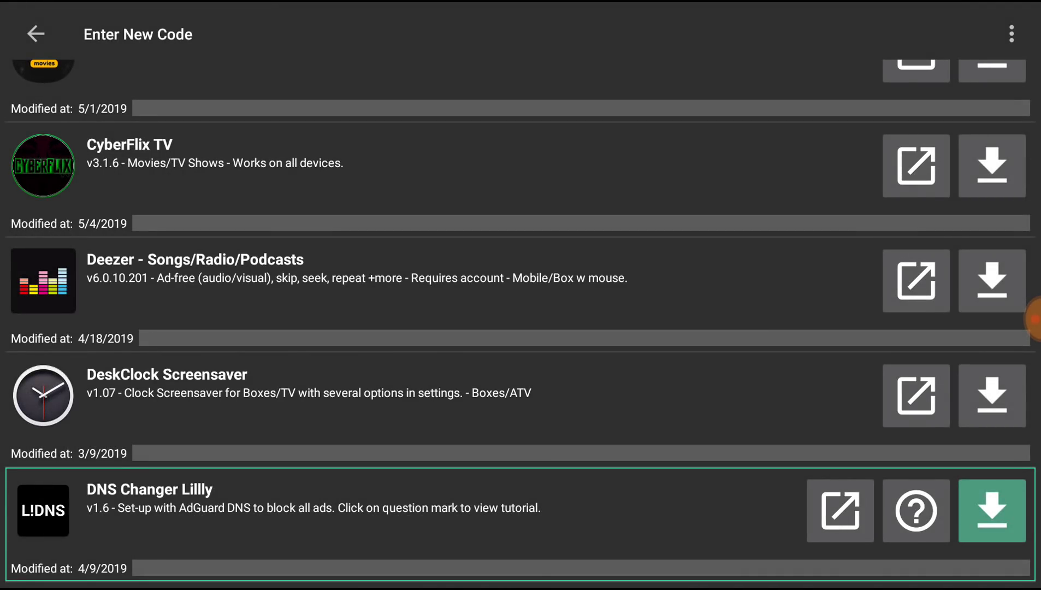
Download and install DNS Changer Lillly, closing the App installed confirmation
{"action": "key", "text": "Return"}
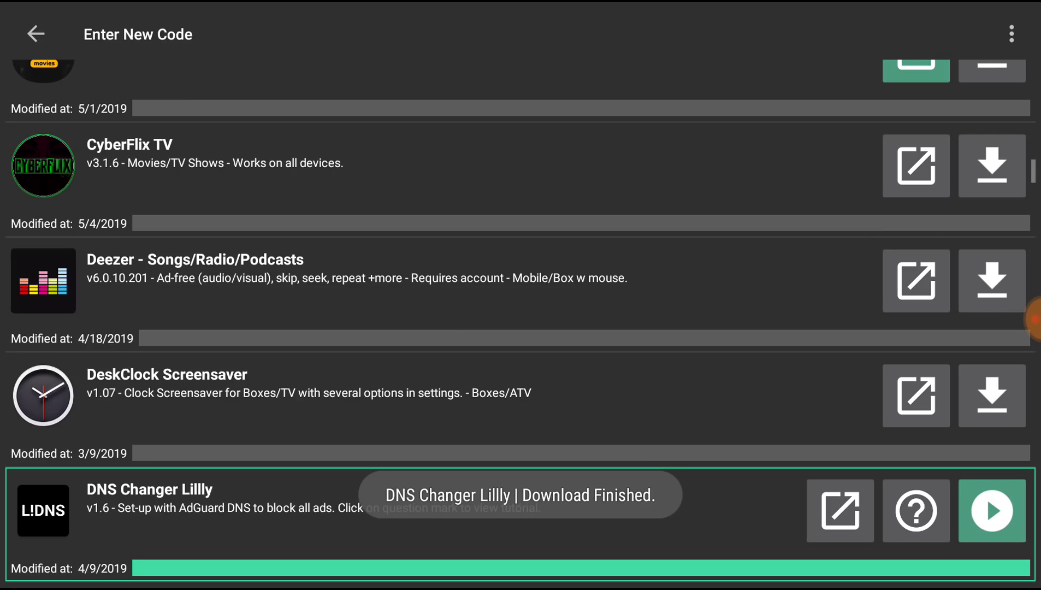
{"action": "key", "text": "Right"}
{"action": "key", "text": "Return"}
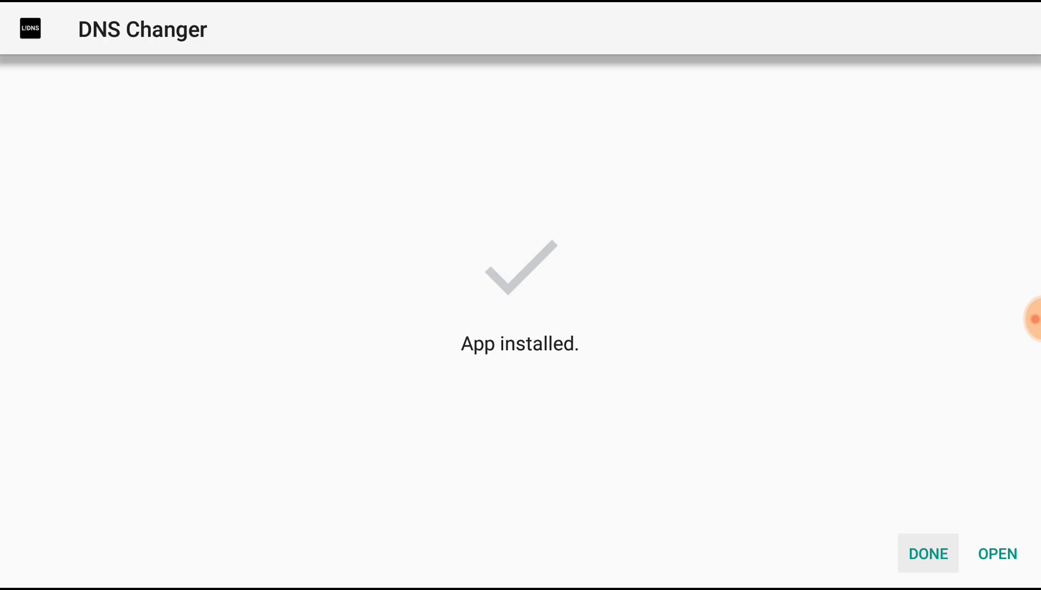
{"action": "key", "text": "Return"}
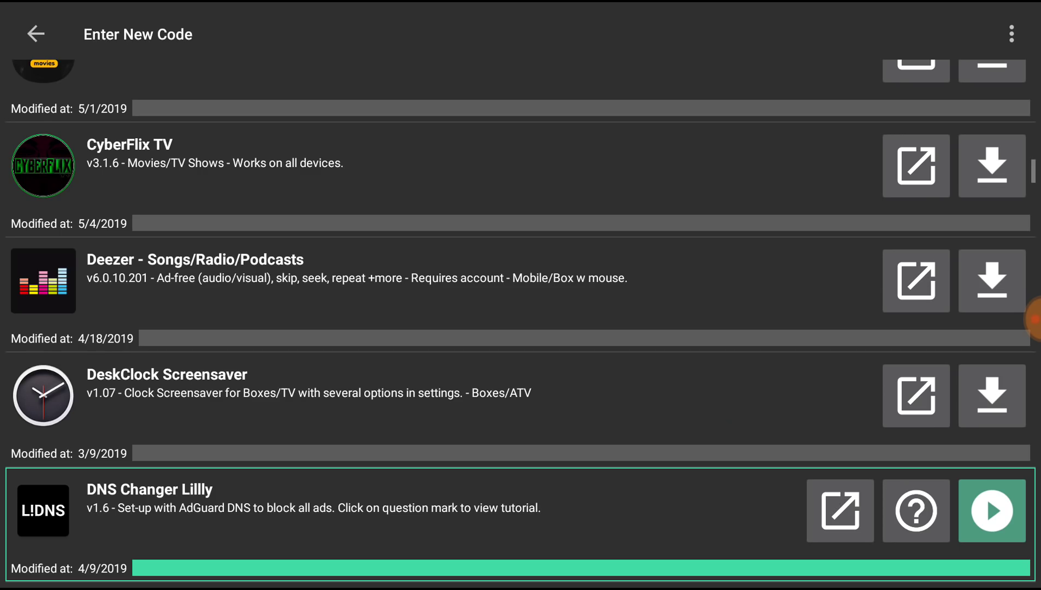
Return home and close Filelinked from the recent apps
{"action": "key", "text": "Home"}
{"action": "key", "text": "alt+Tab"}
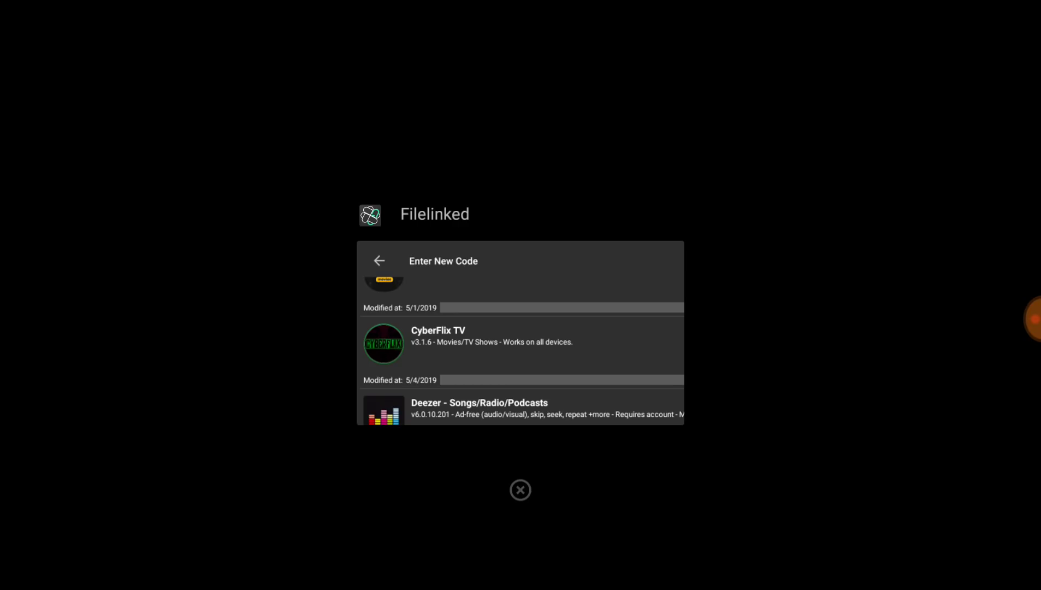
{"action": "key", "text": "Return"}
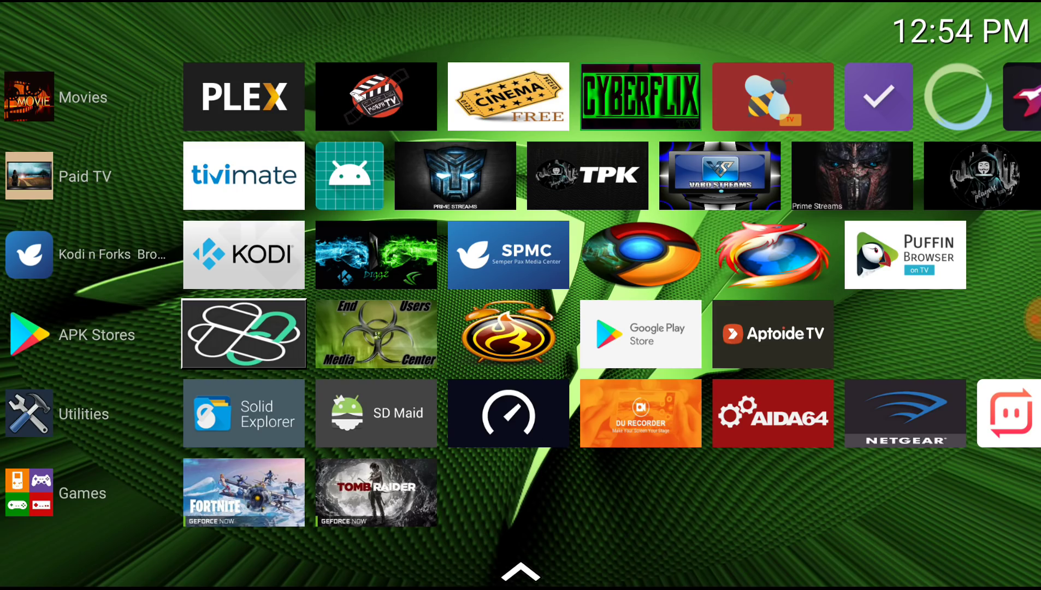
Go to Android TV Settings and open the Apps section
{"action": "key", "text": "Down"}
{"action": "key", "text": "Down"}
{"action": "key", "text": "Down"}
{"action": "key", "text": "Right"}
{"action": "key", "text": "Right"}
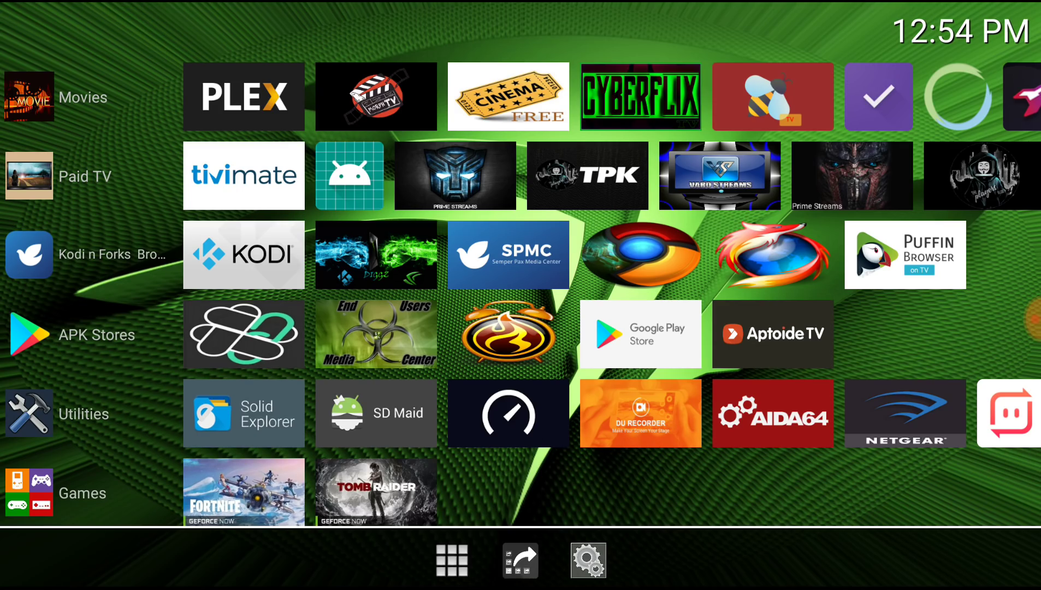
{"action": "key", "text": "Return"}
{"action": "key", "text": "Down"}
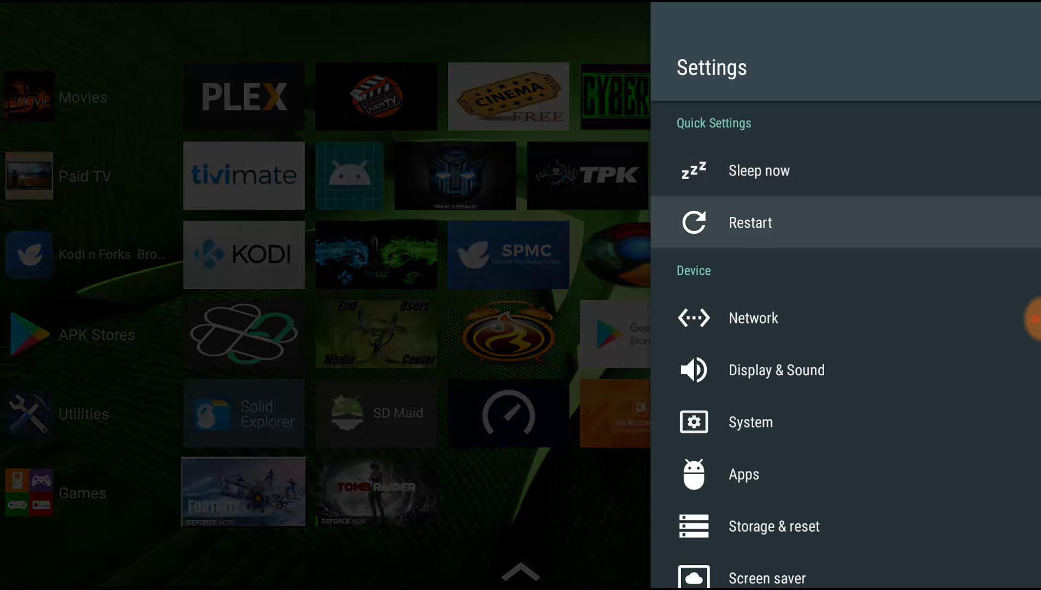
{"action": "key", "text": "Down"}
{"action": "key", "text": "Down"}
{"action": "key", "text": "Down"}
{"action": "key", "text": "Down"}
Find DNS Changer in the Downloaded apps list and open it
{"action": "key", "text": "Return"}
{"action": "key", "text": "Down"}
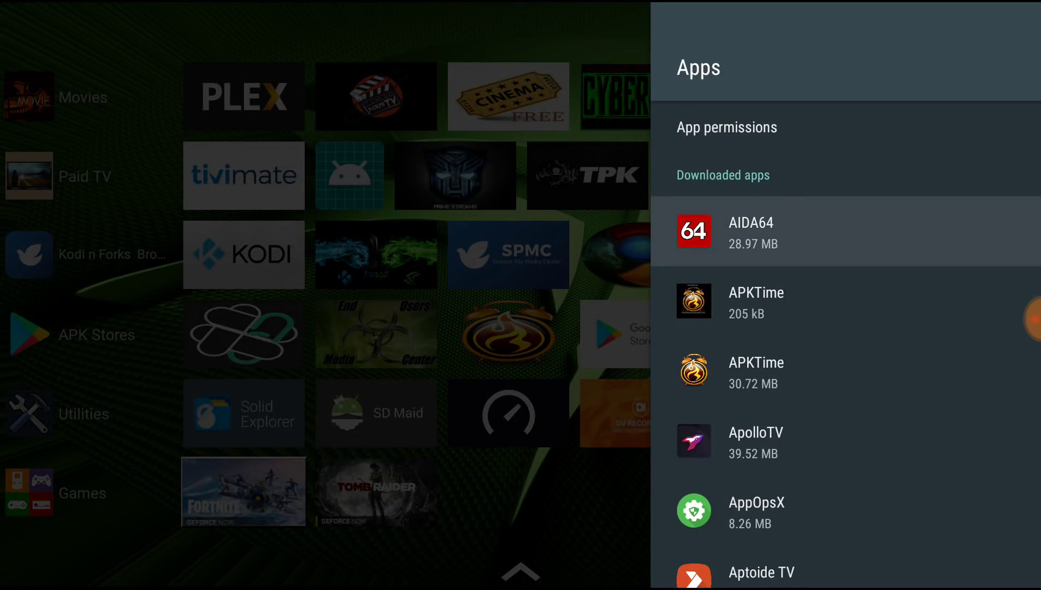
{"action": "key", "text": "Down"}
{"action": "key", "text": "Down"}
{"action": "key", "text": "Down"}
{"action": "key", "text": "Down"}
{"action": "key", "text": "Down"}
{"action": "key", "text": "Down"}
{"action": "key", "text": "Down"}
{"action": "key", "text": "Down"}
{"action": "key", "text": "Down"}
{"action": "key", "text": "Up"}
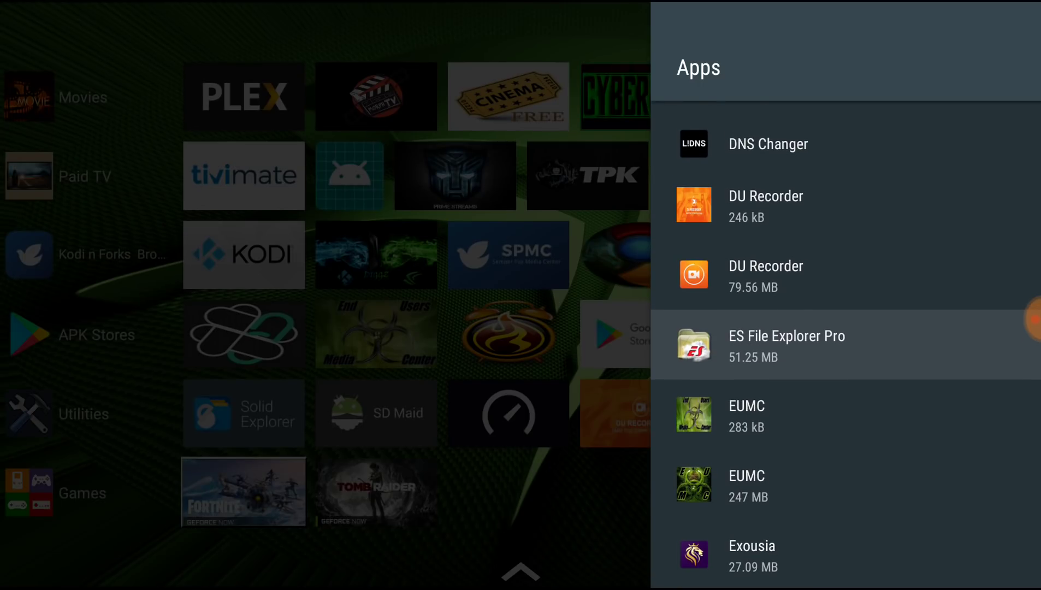
{"action": "key", "text": "Up"}
{"action": "key", "text": "Up"}
{"action": "key", "text": "Up"}
{"action": "key", "text": "Return"}
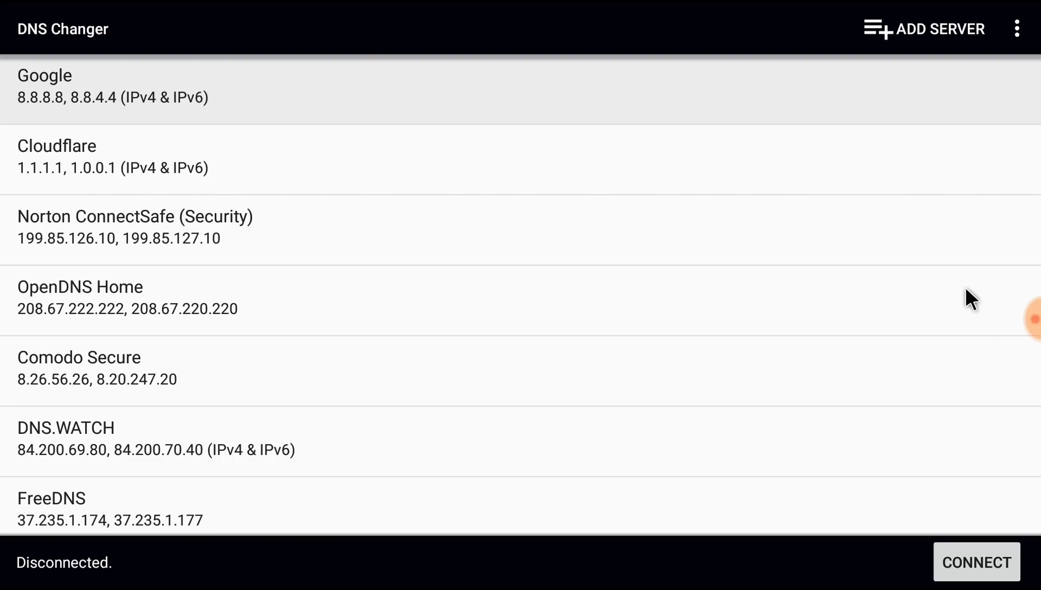
Start a new AdGuard DNS server entry with primary address 176.103.130.130
{"action": "left_click", "coordinate": [929, 29]}
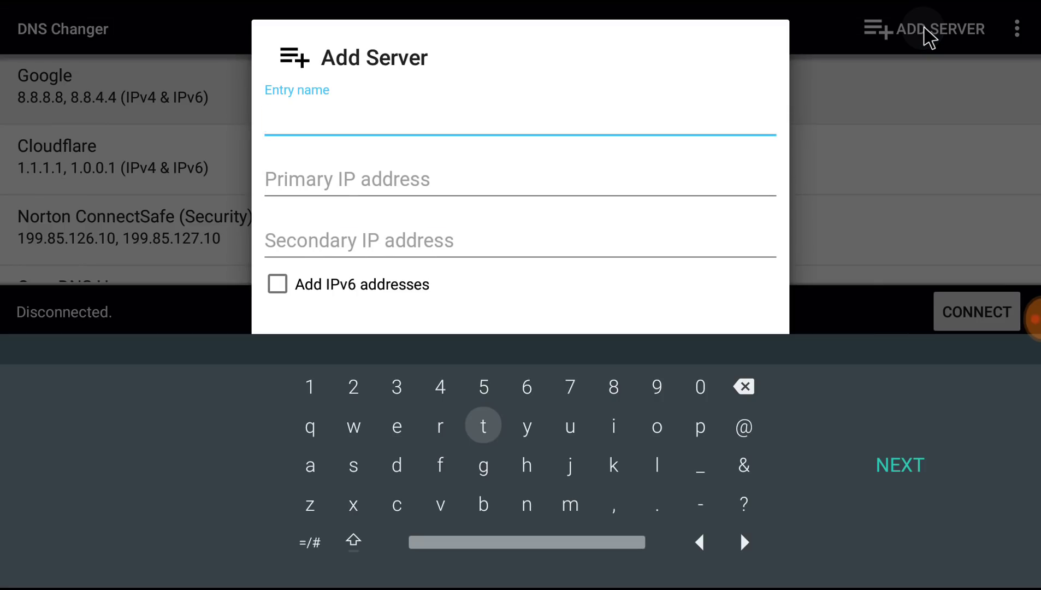
{"action": "type", "text": "Ad"}
{"action": "type", "text": "Guard"}
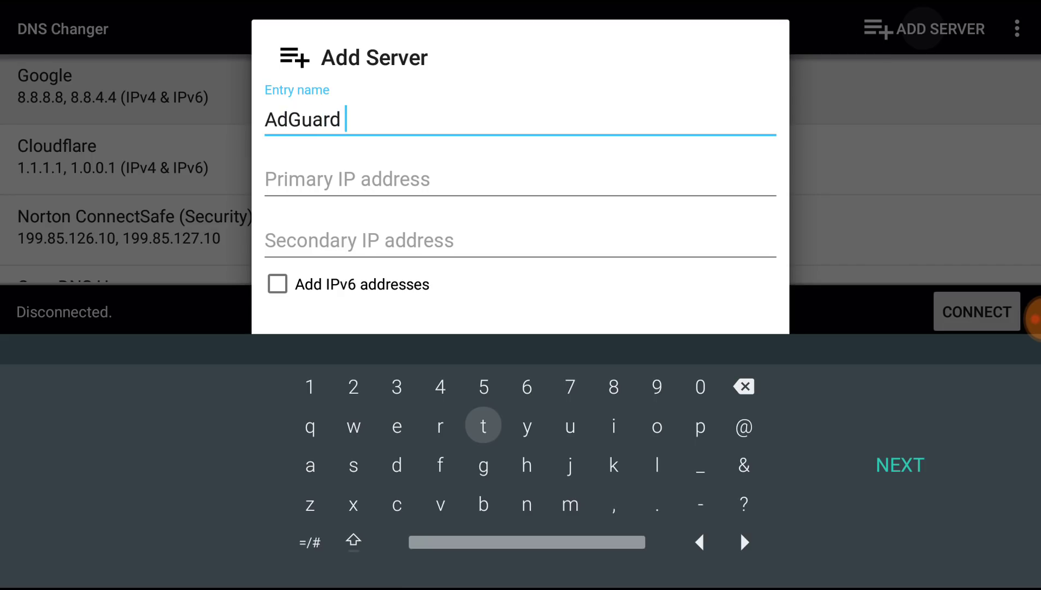
{"action": "type", "text": " DN"}
{"action": "type", "text": "S"}
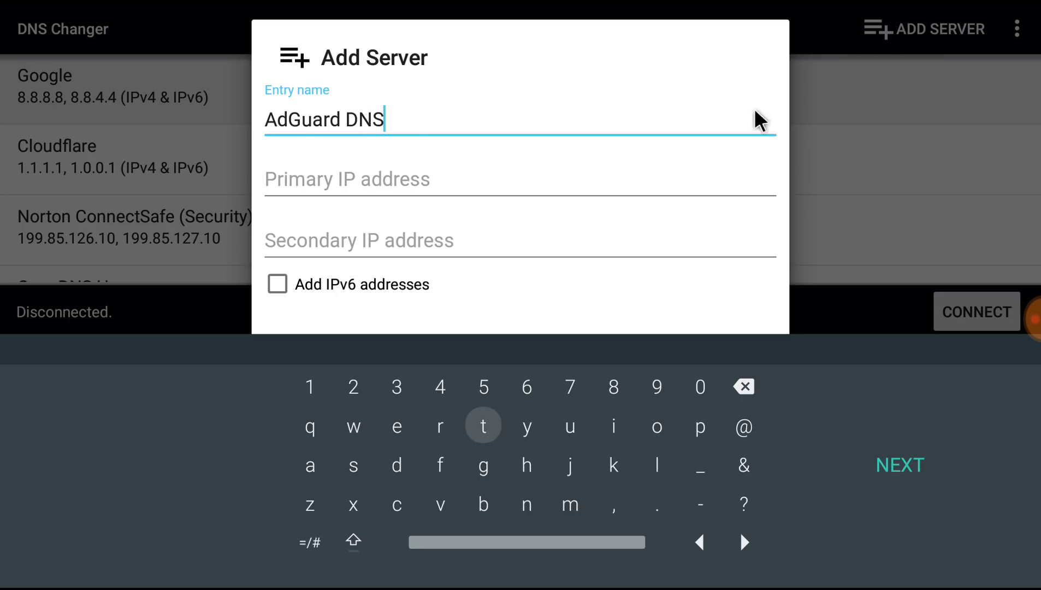
{"action": "left_click", "coordinate": [623, 178]}
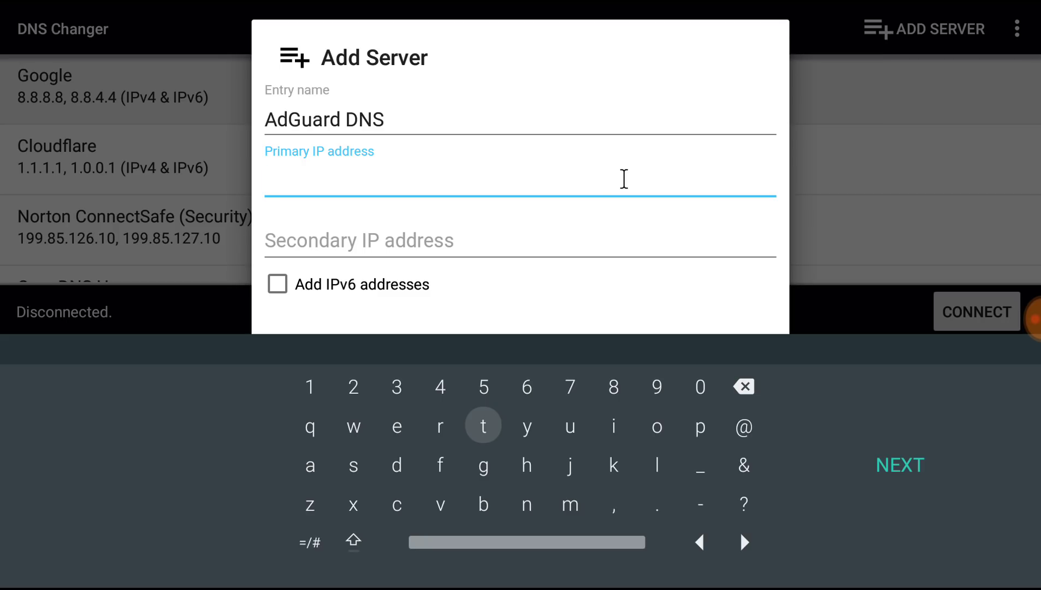
{"action": "type", "text": "17"}
{"action": "type", "text": "6."}
{"action": "type", "text": "10"}
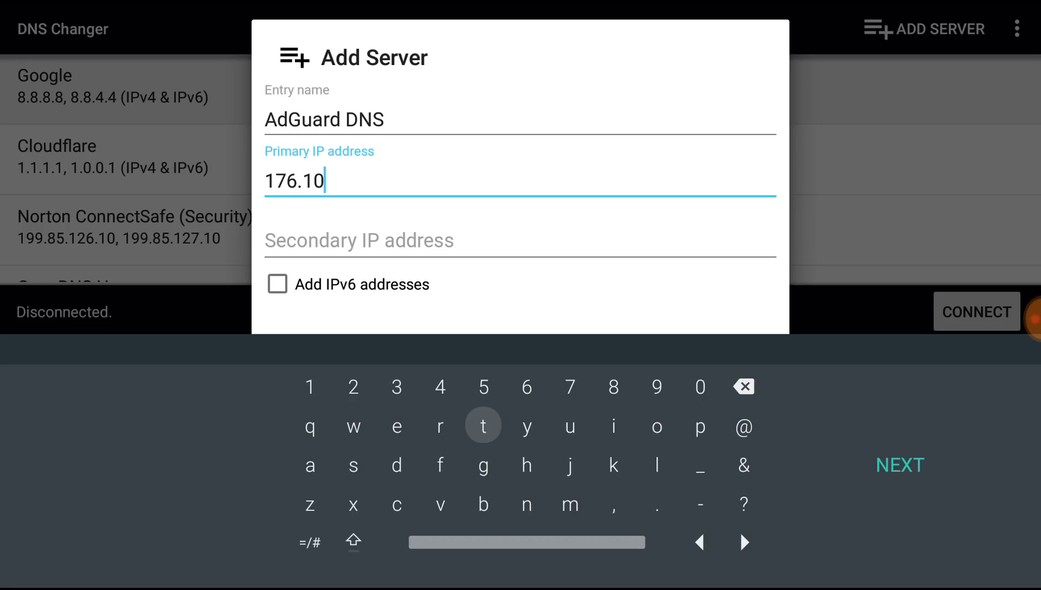
{"action": "type", "text": "003"}
{"action": "key", "text": "BackSpace"}
{"action": "key", "text": "BackSpace"}
{"action": "key", "text": "BackSpace"}
{"action": "type", "text": "3"}
{"action": "type", "text": "."}
{"action": "type", "text": "130"}
{"action": "type", "text": "."}
{"action": "type", "text": "1"}
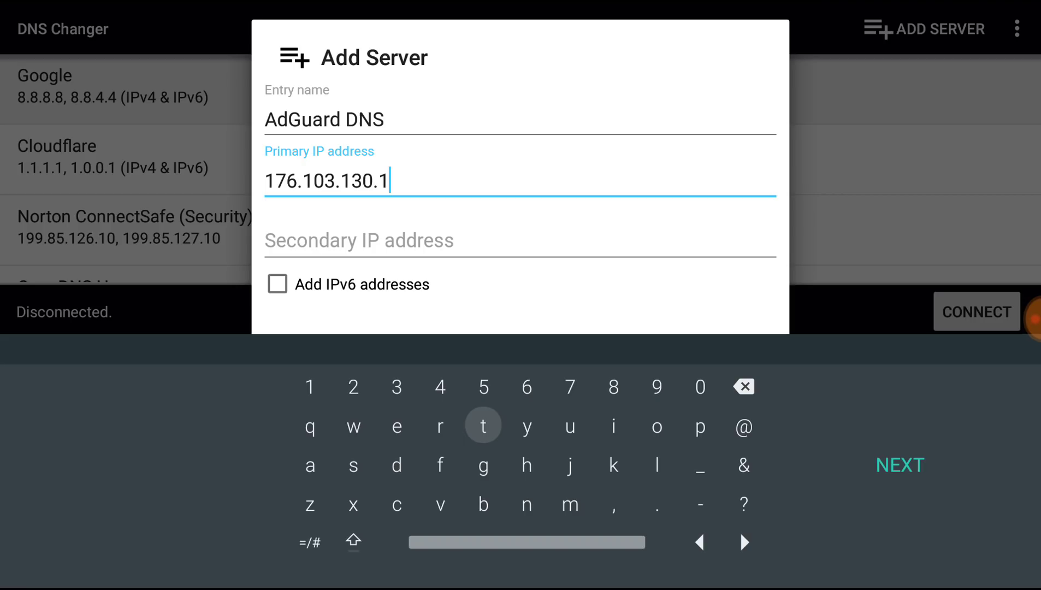
{"action": "type", "text": "30"}
{"action": "key", "text": "Return"}
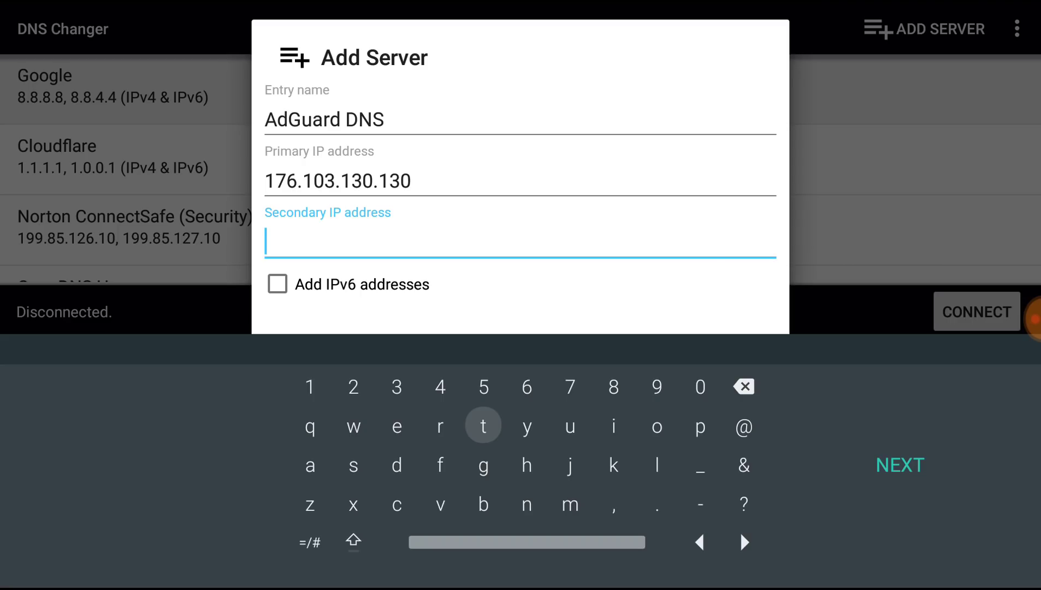
{"action": "type", "text": "176"}
{"action": "type", "text": "."}
{"action": "type", "text": "100"}
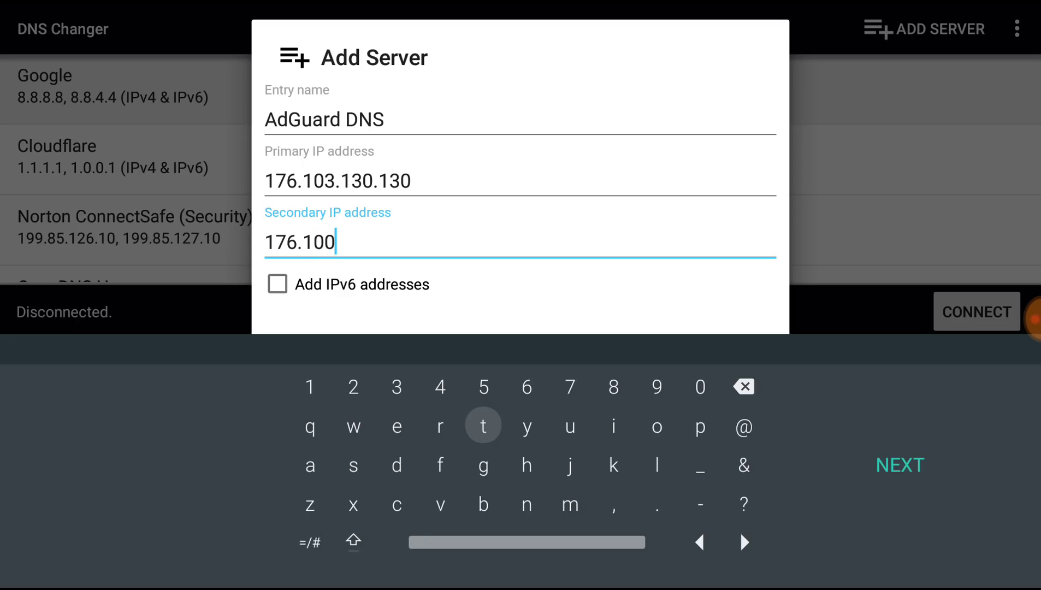
{"action": "type", "text": "3"}
Correct the secondary address to 176.103.130.131 and add the server
{"action": "key", "text": "BackSpace"}
{"action": "key", "text": "BackSpace"}
{"action": "type", "text": "3."}
{"action": "type", "text": "1"}
{"action": "type", "text": "300"}
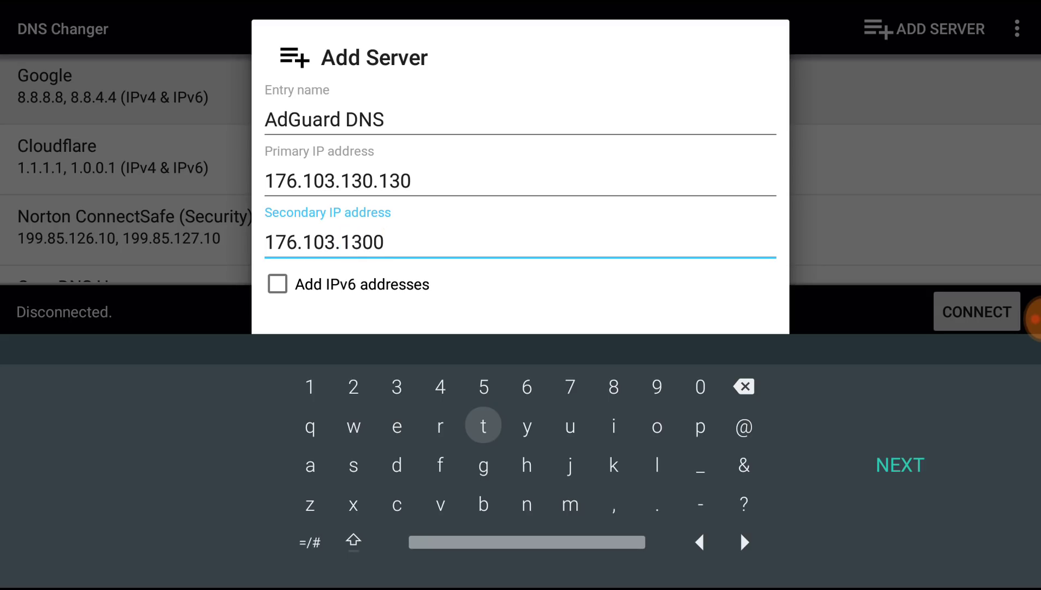
{"action": "key", "text": "BackSpace"}
{"action": "type", "text": ".13"}
{"action": "type", "text": "1"}
{"action": "key", "text": "Tab"}
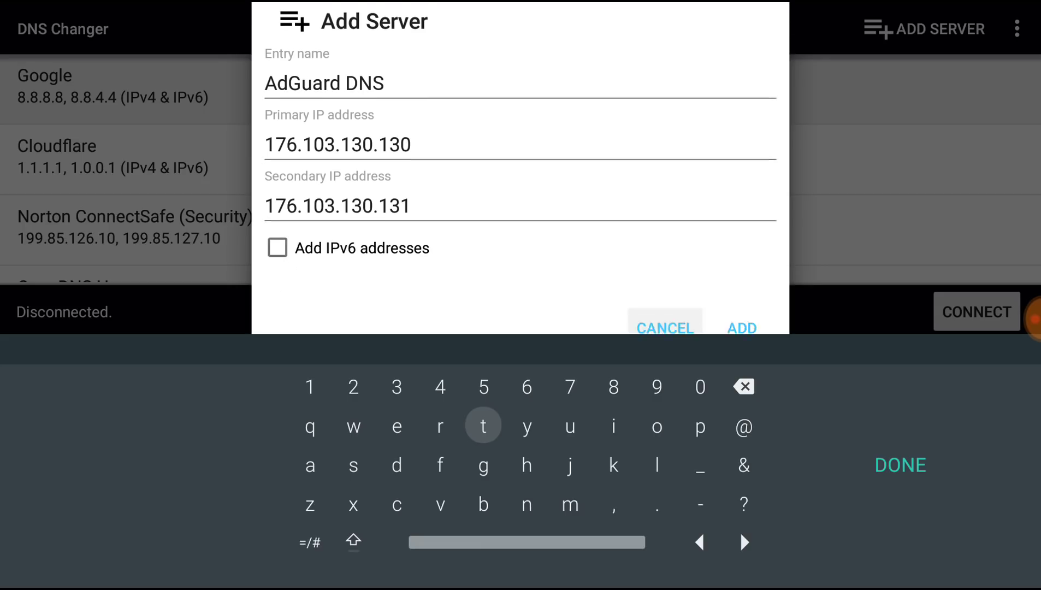
{"action": "key", "text": "Tab"}
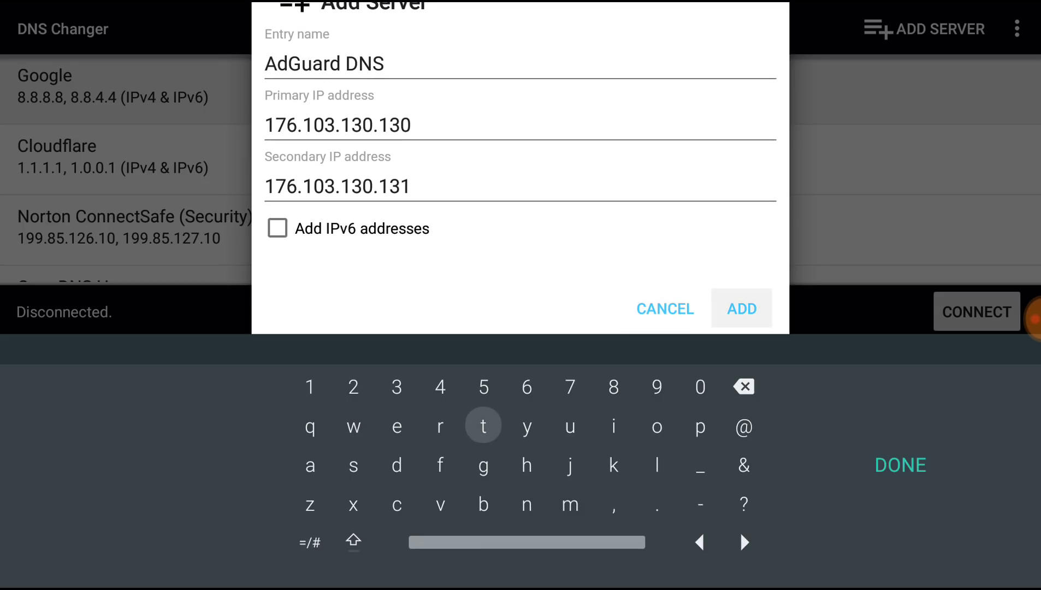
{"action": "key", "text": "Return"}
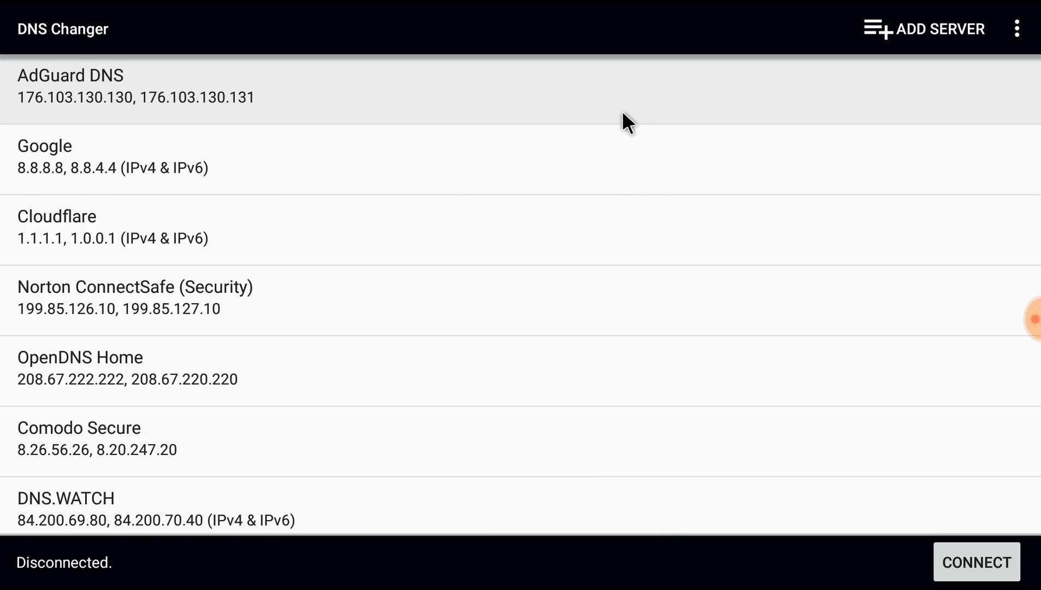
Select AdGuard DNS, connect, and accept the VPN connection request
{"action": "left_click", "coordinate": [590, 106]}
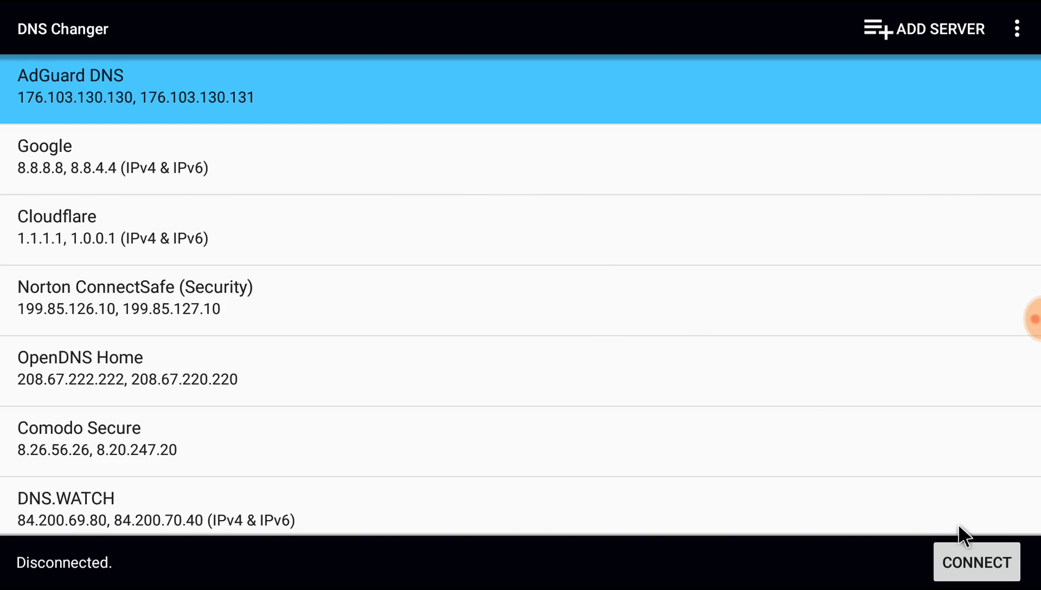
{"action": "left_click", "coordinate": [976, 565]}
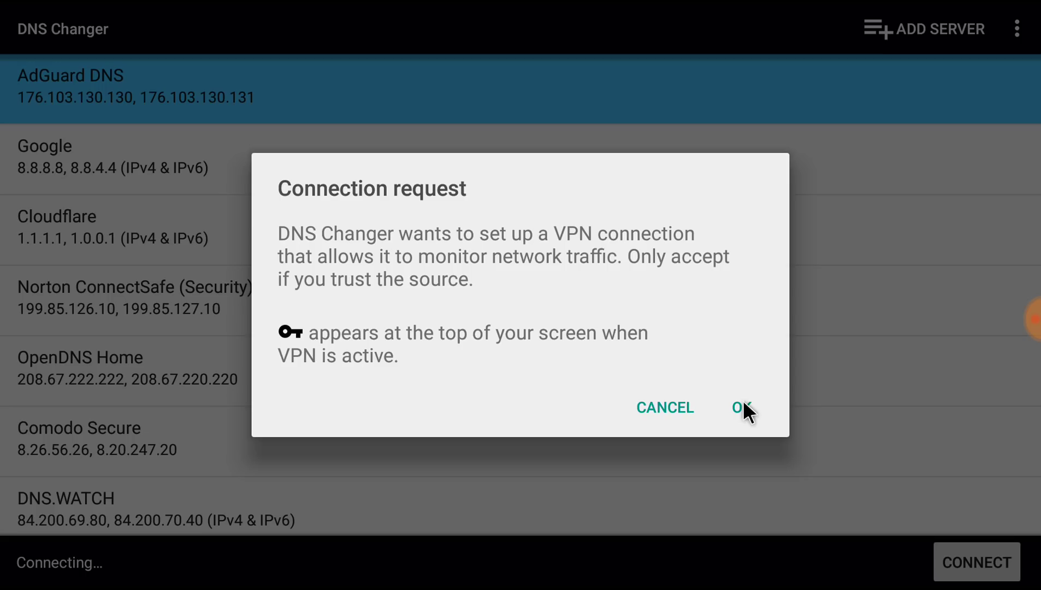
{"action": "key", "text": "Right"}
{"action": "key", "text": "Right"}
{"action": "key", "text": "Return"}
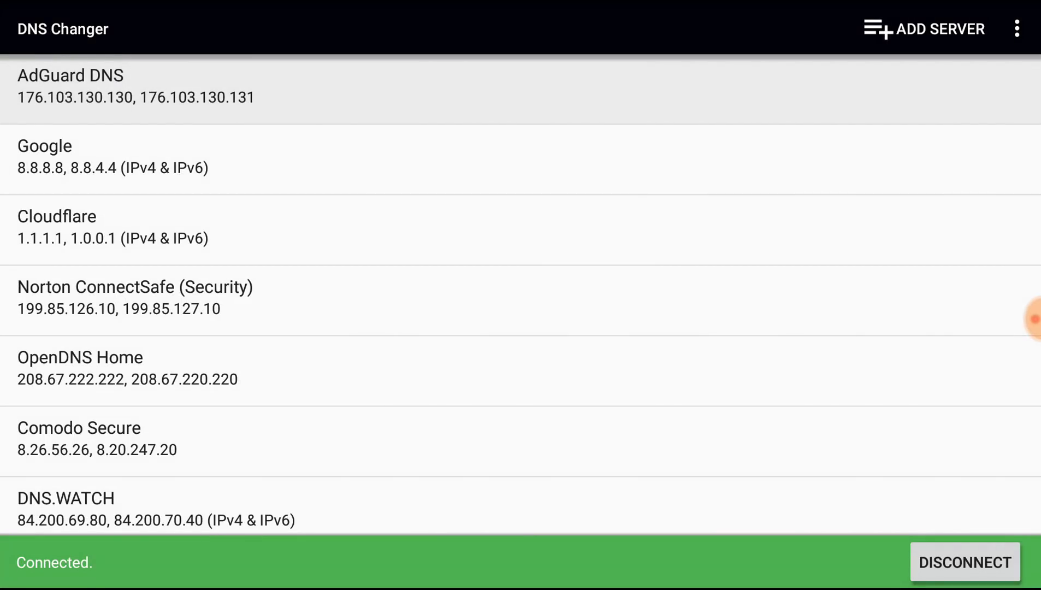
Enable Connect on system startup in DNS Changer's settings, then go back
{"action": "left_click", "coordinate": [1011, 37]}
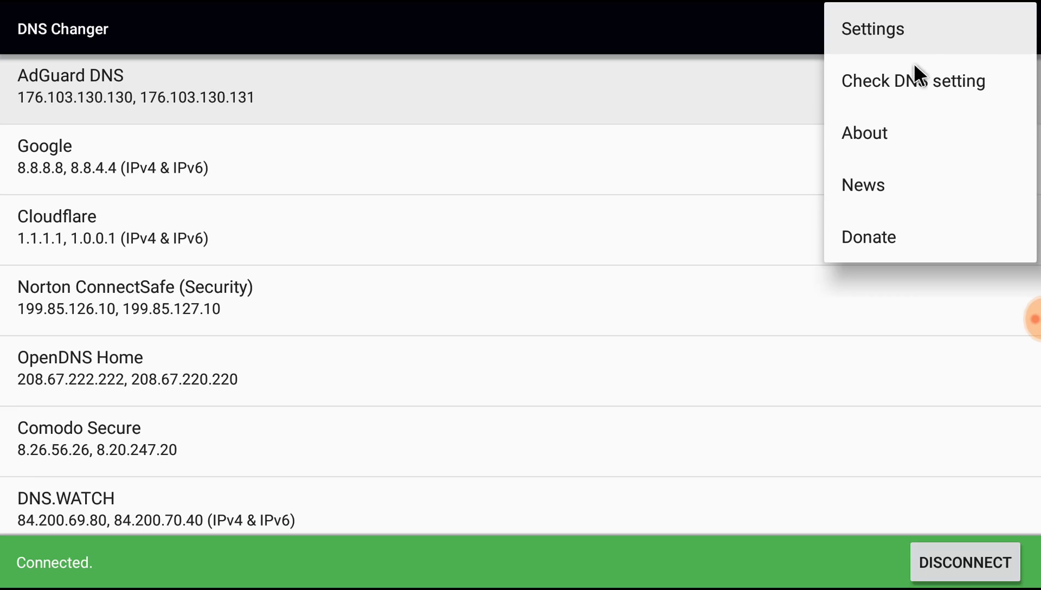
{"action": "left_click", "coordinate": [871, 34]}
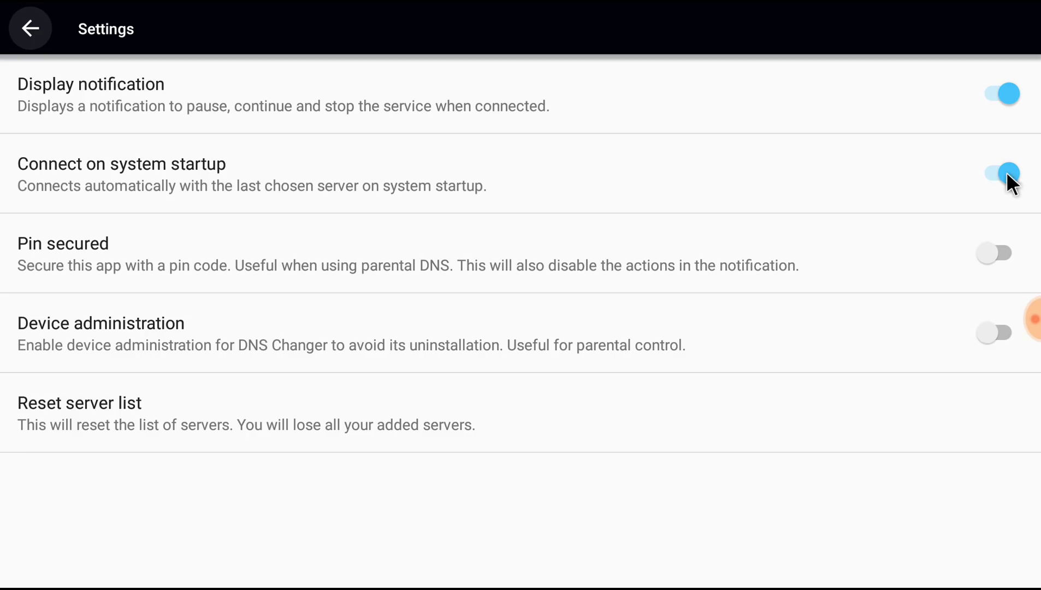
{"action": "key", "text": "Escape"}
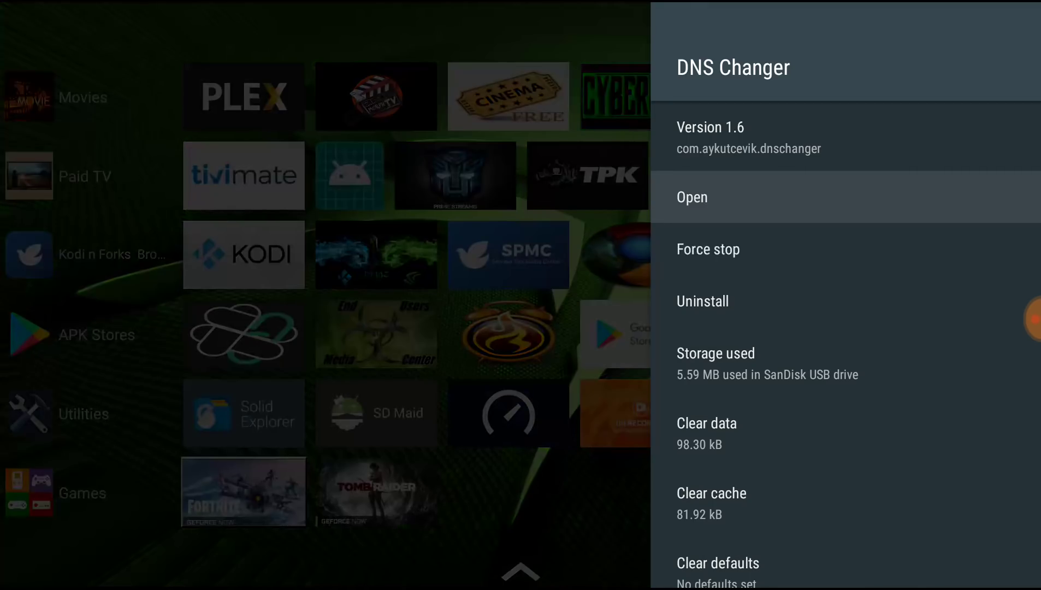
Back out of DNS Changer's details to the launcher and focus its bottom menu
{"action": "key", "text": "Escape"}
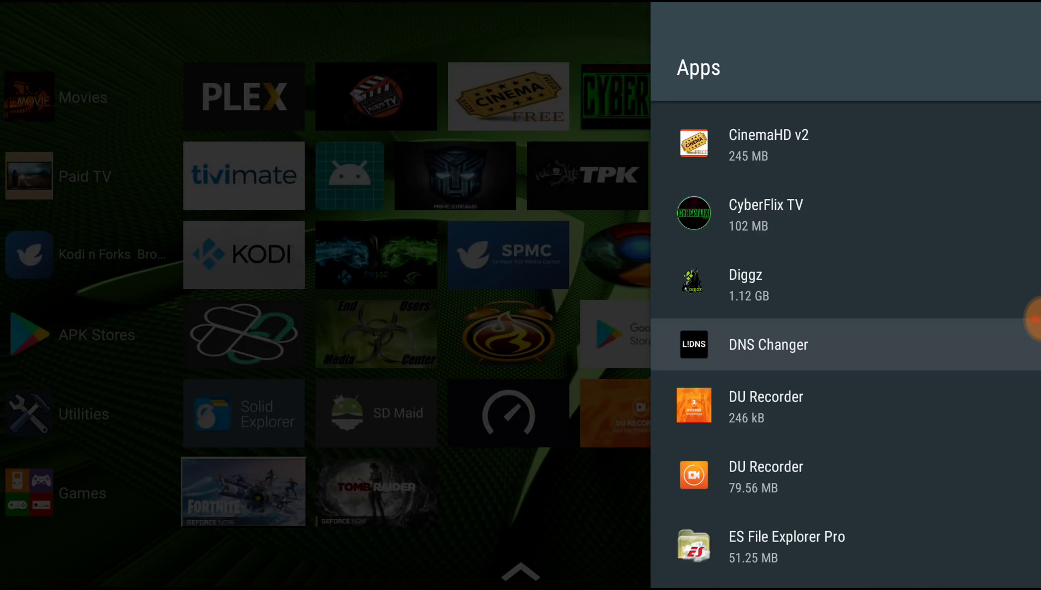
{"action": "key", "text": "Escape"}
{"action": "key", "text": "Up"}
{"action": "key", "text": "Up"}
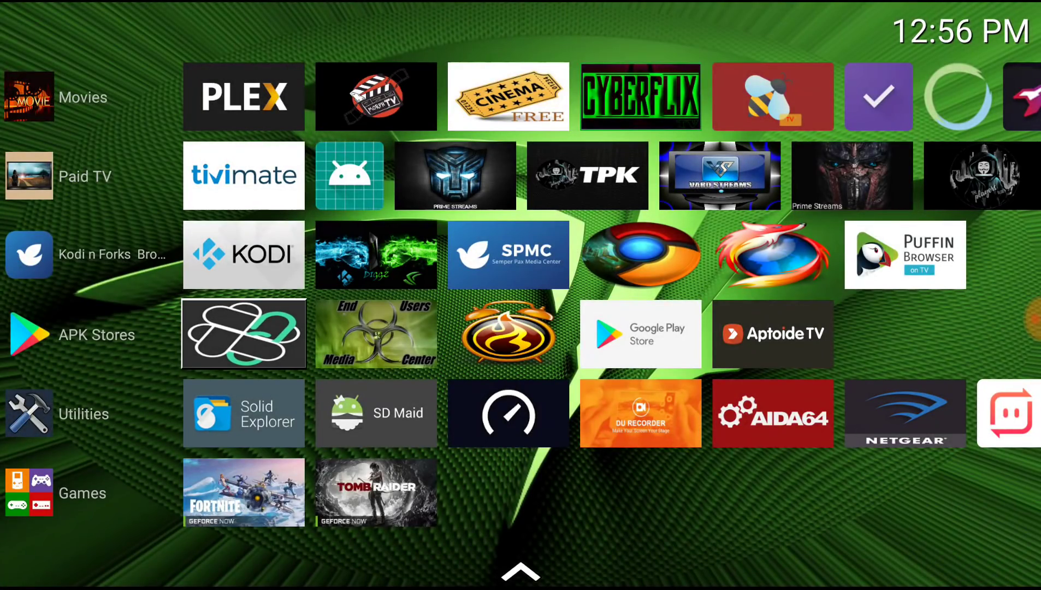
{"action": "key", "text": "Up"}
{"action": "key", "text": "Up"}
{"action": "key", "text": "Up"}
{"action": "key", "text": "Up"}
{"action": "key", "text": "Down"}
{"action": "key", "text": "Left"}
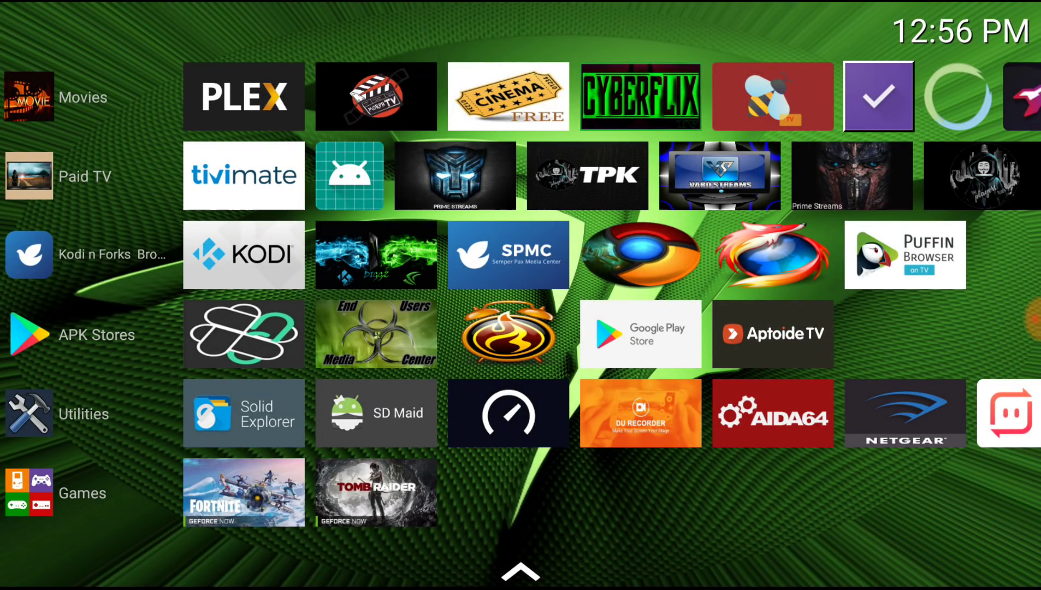
{"action": "key", "text": "Left"}
{"action": "key", "text": "Down"}
{"action": "key", "text": "Down"}
{"action": "key", "text": "Down"}
{"action": "key", "text": "Down"}
{"action": "key", "text": "Down"}
{"action": "key", "text": "Down"}
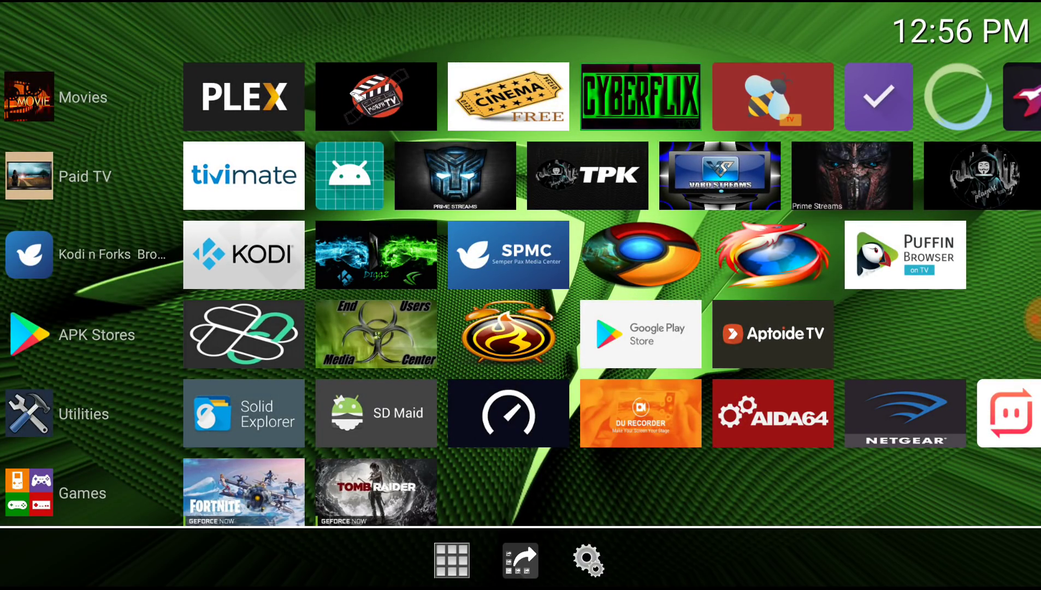
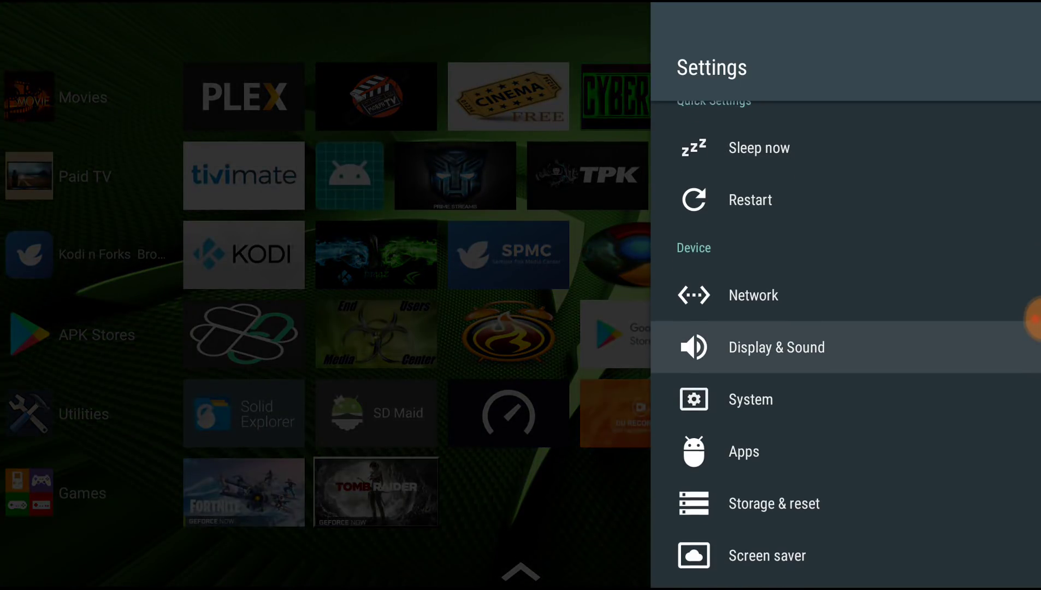
Go to Settings > Apps and open CinemaHD v2's app details
{"action": "key", "text": "Down"}
{"action": "key", "text": "Down"}
{"action": "key", "text": "Return"}
{"action": "key", "text": "Down"}
{"action": "key", "text": "Down"}
{"action": "key", "text": "Down"}
{"action": "key", "text": "Down"}
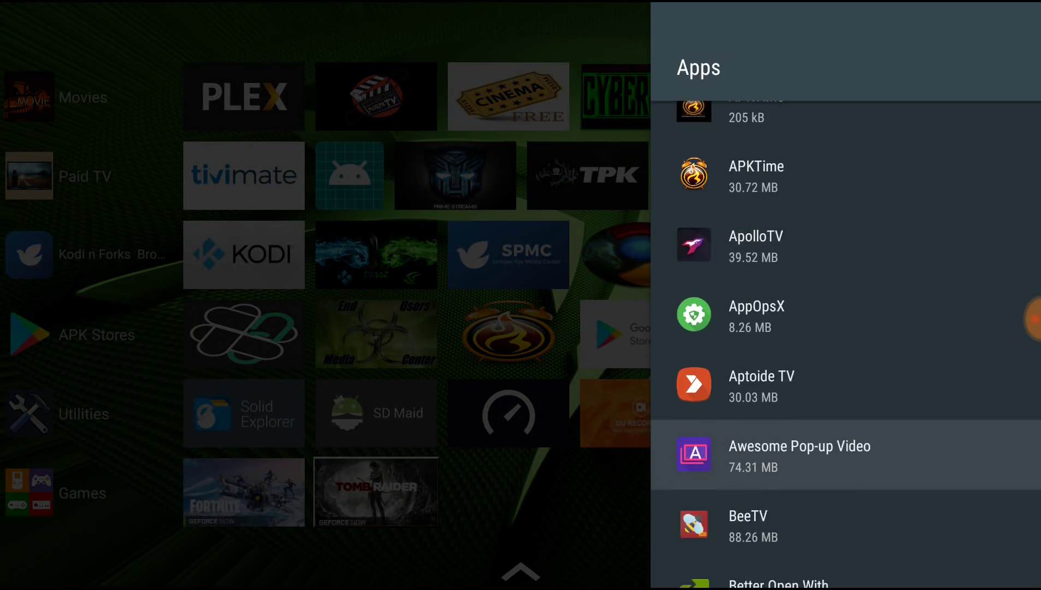
{"action": "key", "text": "Down"}
{"action": "key", "text": "Down"}
{"action": "key", "text": "Down"}
{"action": "key", "text": "Up"}
{"action": "key", "text": "Up"}
{"action": "key", "text": "Down"}
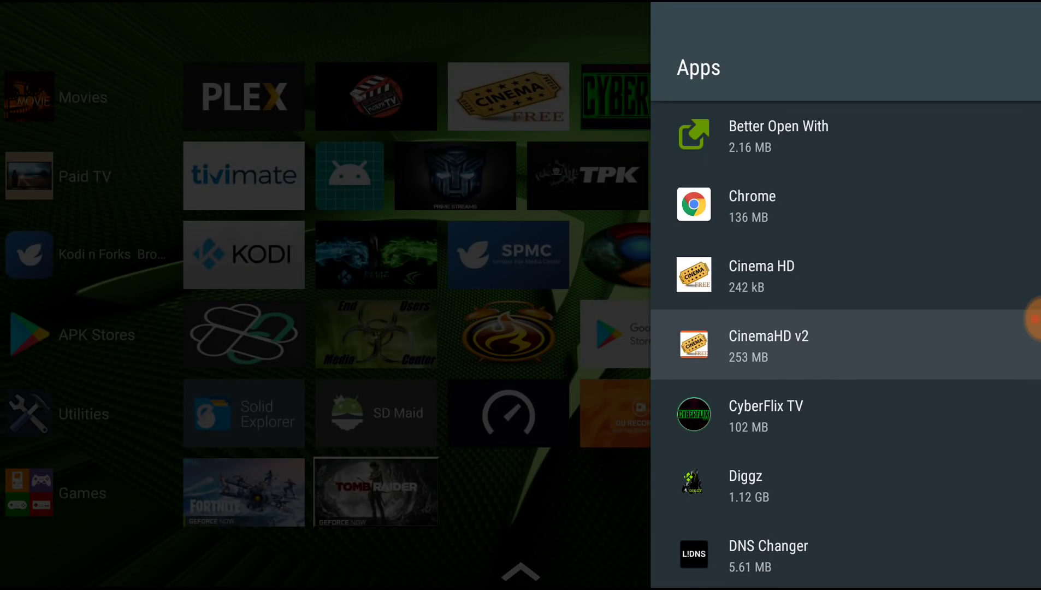
{"action": "key", "text": "Return"}
Force stop CinemaHD v2 and clear its cache
{"action": "key", "text": "Down"}
{"action": "key", "text": "Return"}
{"action": "key", "text": "Return"}
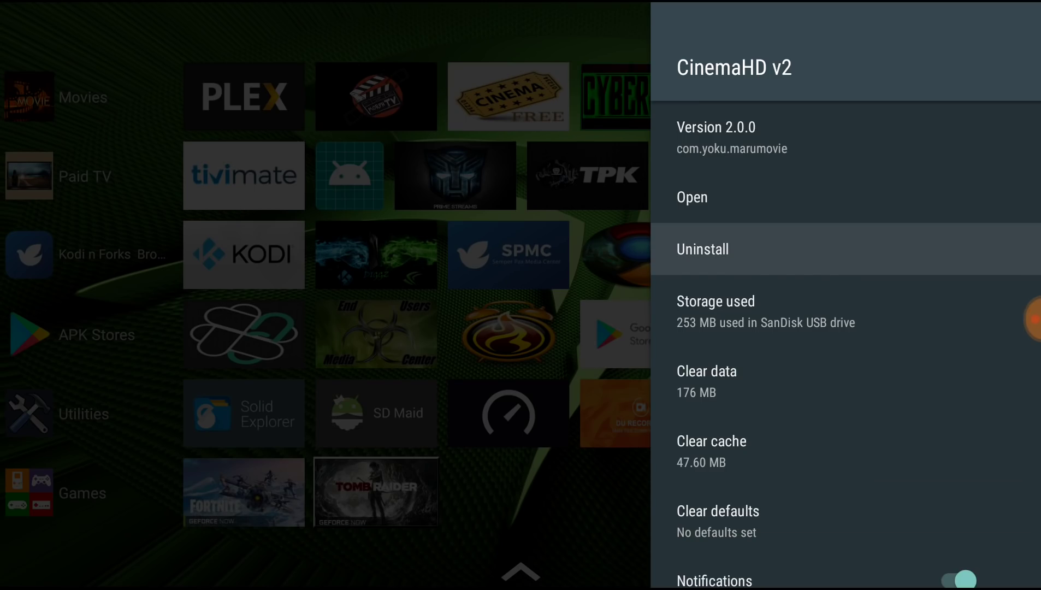
{"action": "key", "text": "Down"}
{"action": "key", "text": "Down"}
{"action": "key", "text": "Down"}
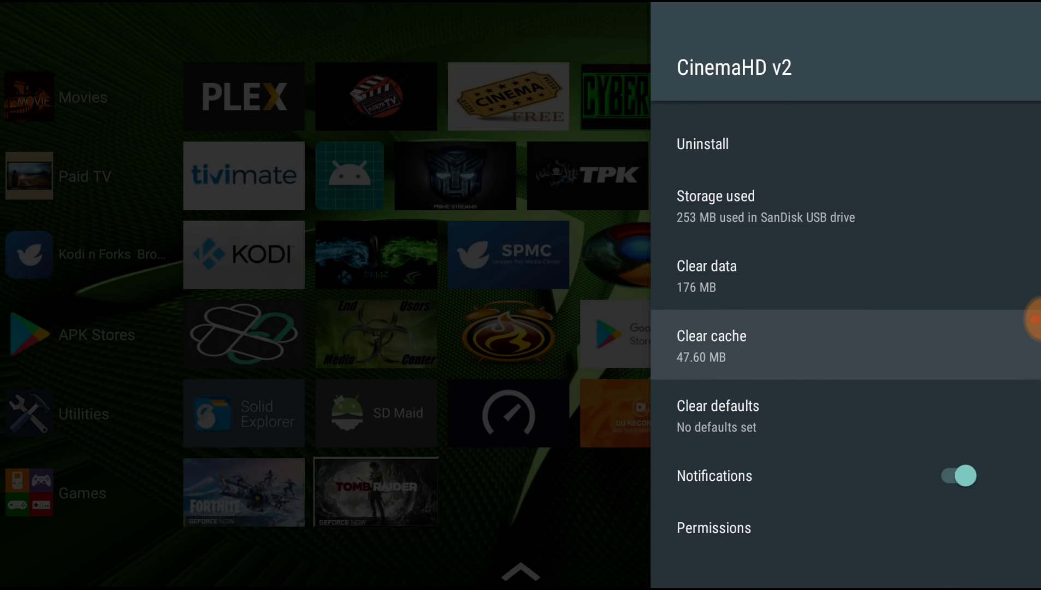
{"action": "key", "text": "Return"}
{"action": "key", "text": "Return"}
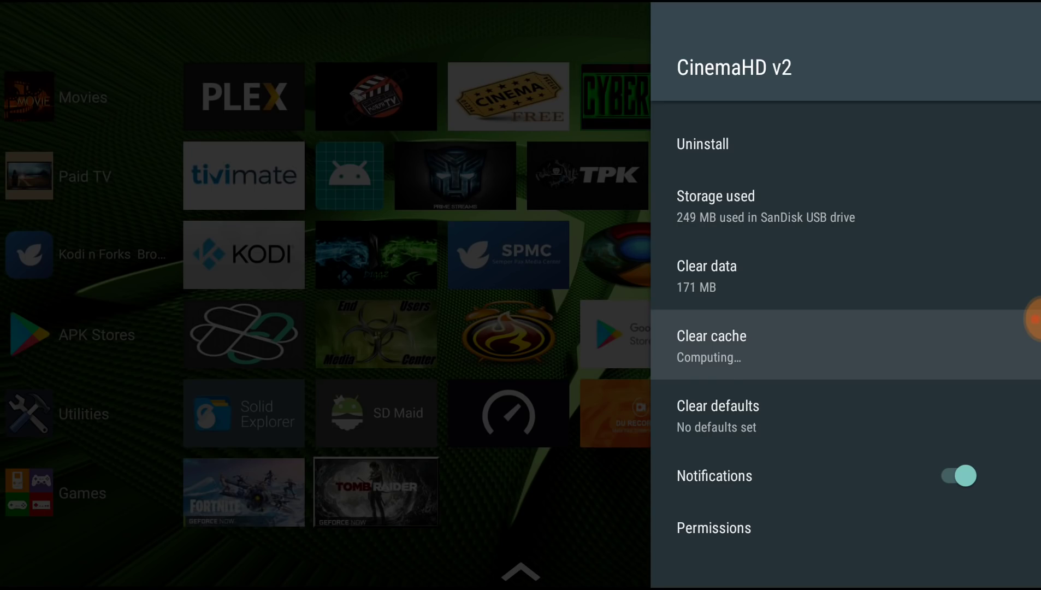
{"action": "key", "text": "Up"}
{"action": "key", "text": "Up"}
{"action": "key", "text": "Up"}
{"action": "key", "text": "Up"}
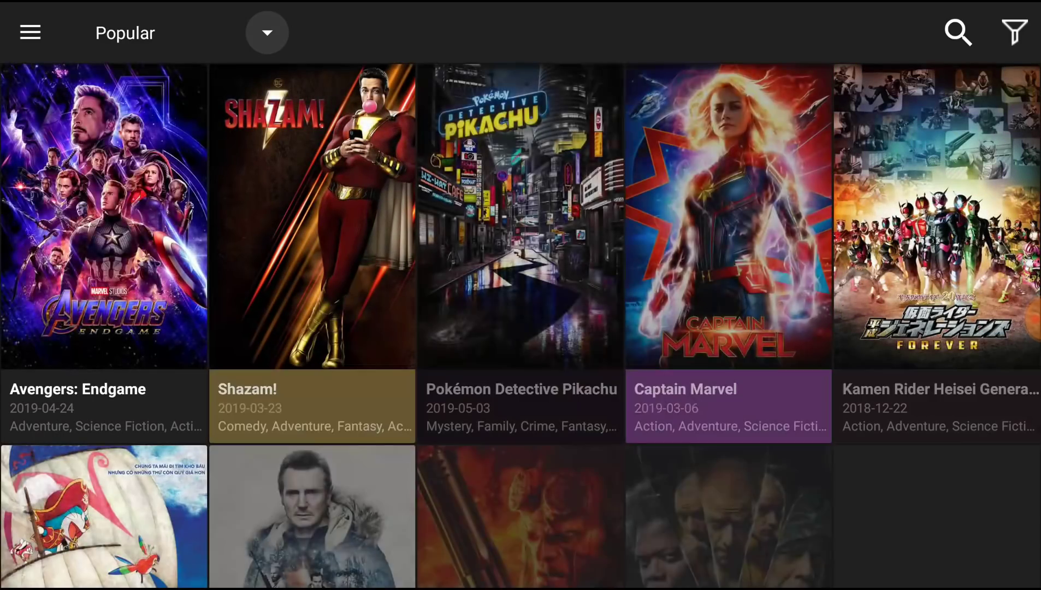
Switch the movie category to New HD Release
{"action": "key", "text": "Return"}
{"action": "key", "text": "Down"}
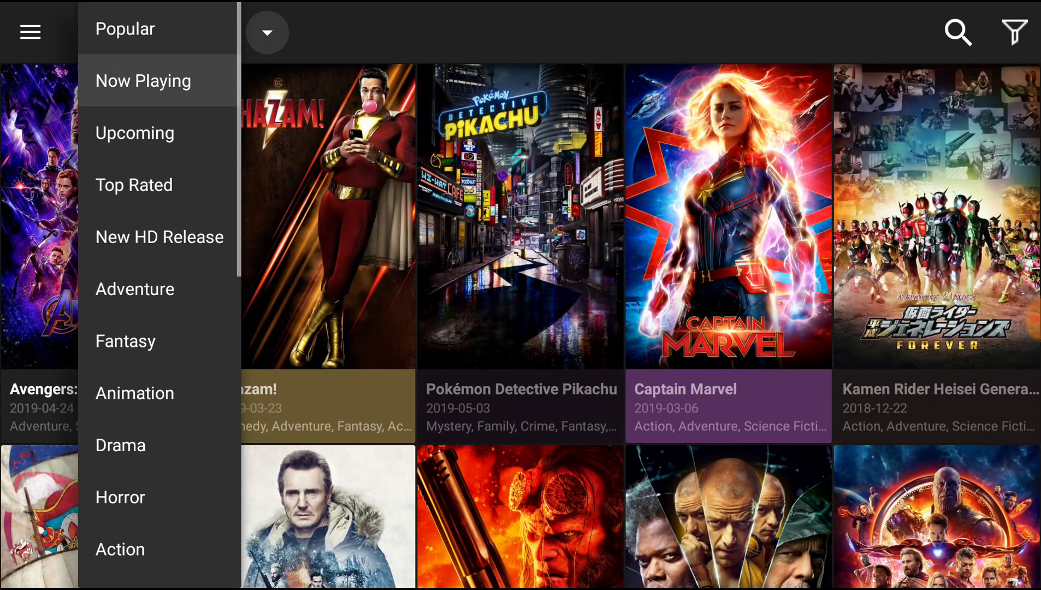
{"action": "key", "text": "Down"}
{"action": "key", "text": "Down"}
{"action": "key", "text": "Down"}
{"action": "key", "text": "Return"}
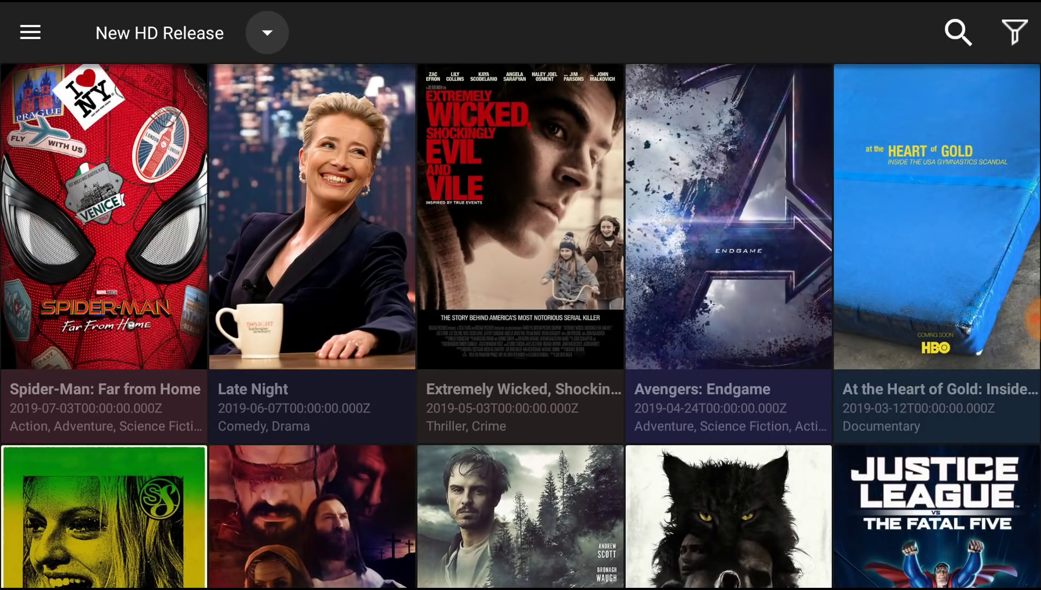
Switch back to Popular movies and open Avengers: Endgame's details
{"action": "key", "text": "Return"}
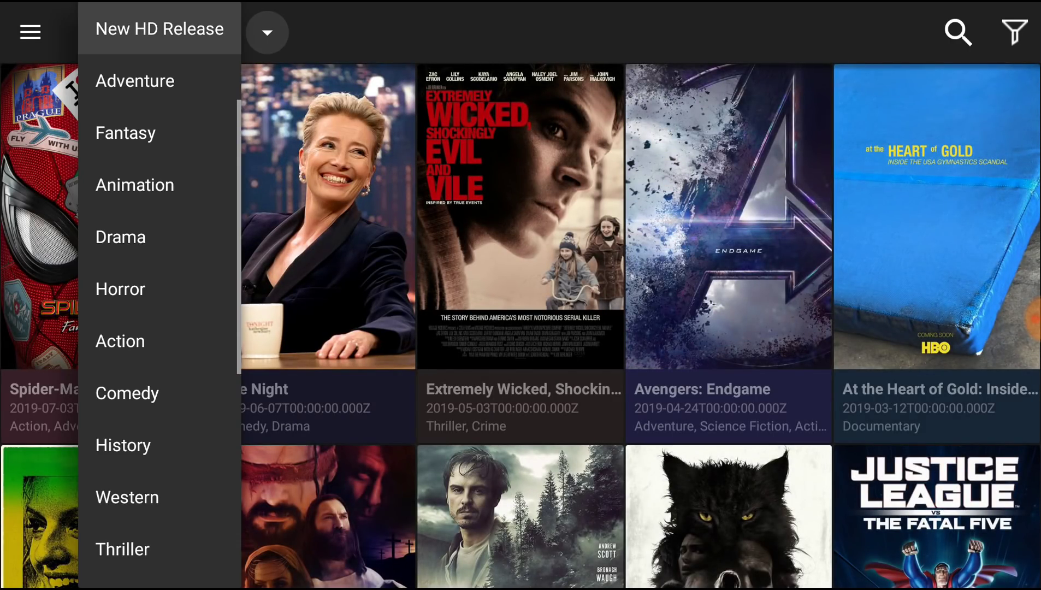
{"action": "key", "text": "Up"}
{"action": "key", "text": "Up"}
{"action": "key", "text": "Up"}
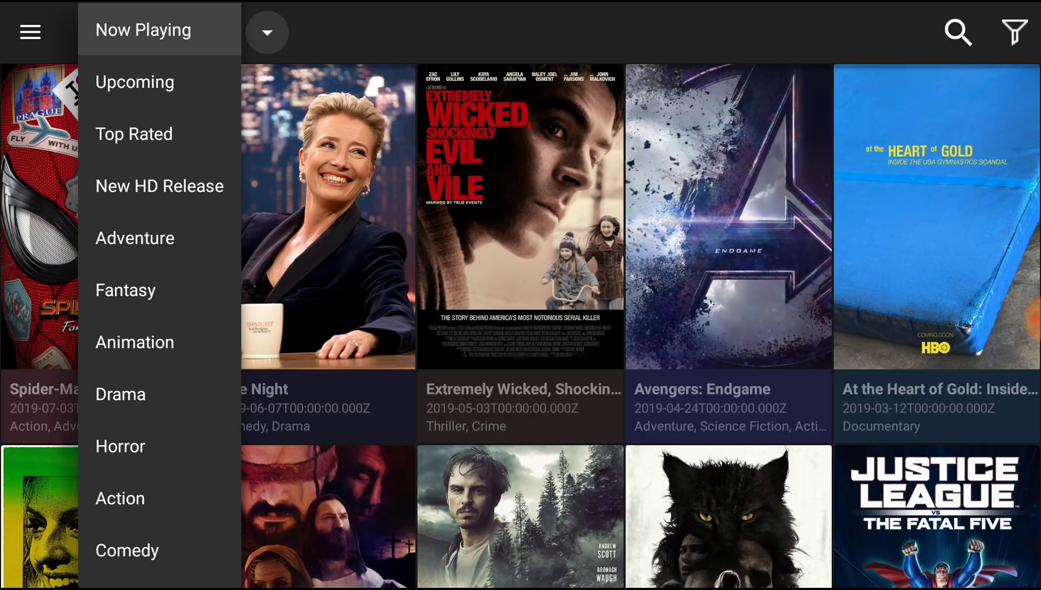
{"action": "key", "text": "Up"}
{"action": "key", "text": "Return"}
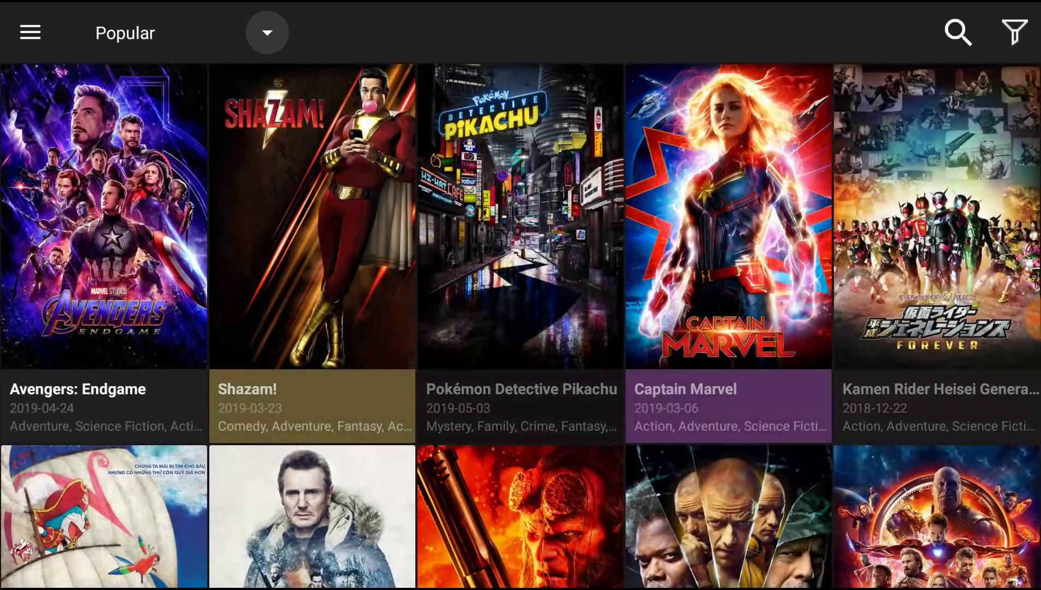
{"action": "key", "text": "Return"}
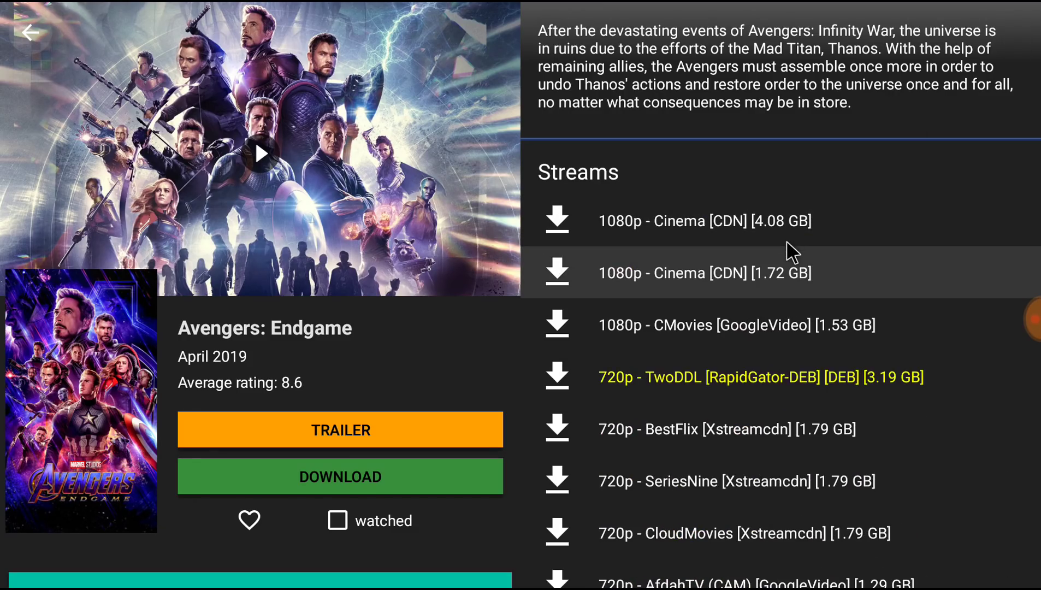
Play an Avengers: Endgame stream in the external player, then stop it
{"action": "left_click", "coordinate": [760, 431]}
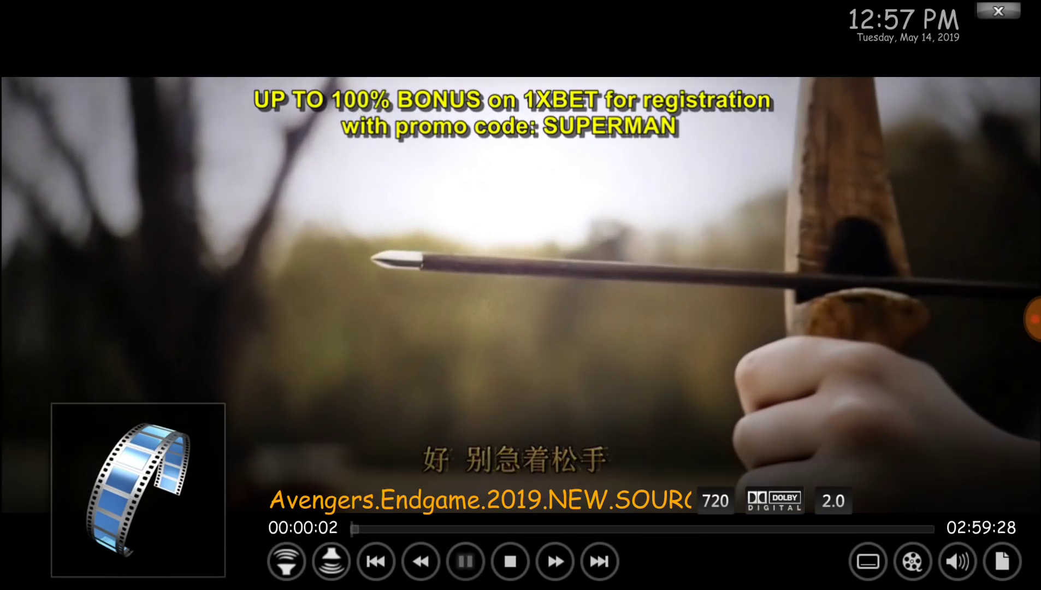
{"action": "key", "text": "x"}
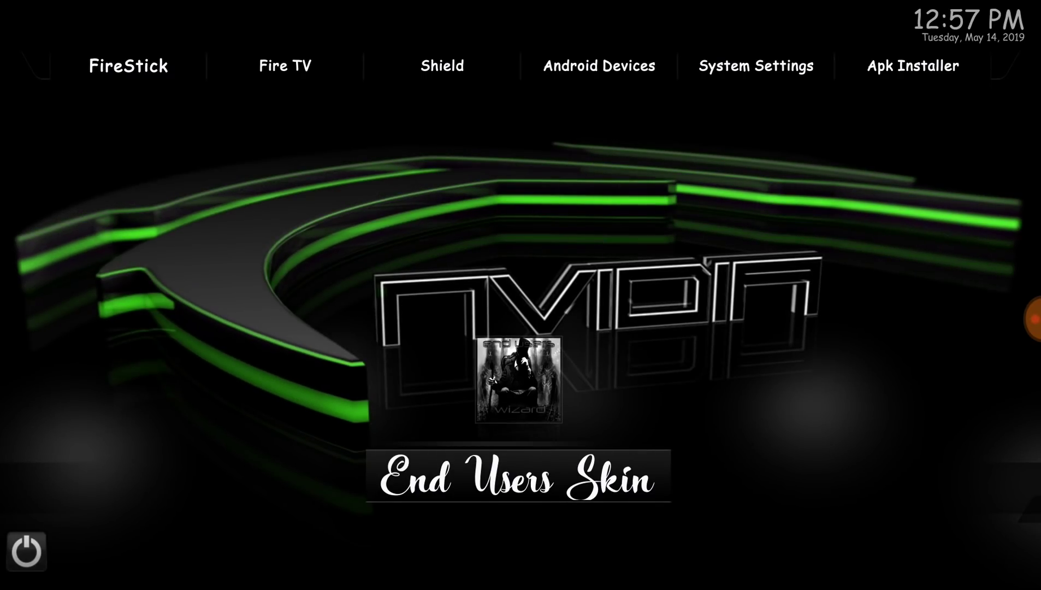
{"action": "key", "text": "Escape"}
{"action": "key", "text": "Escape"}
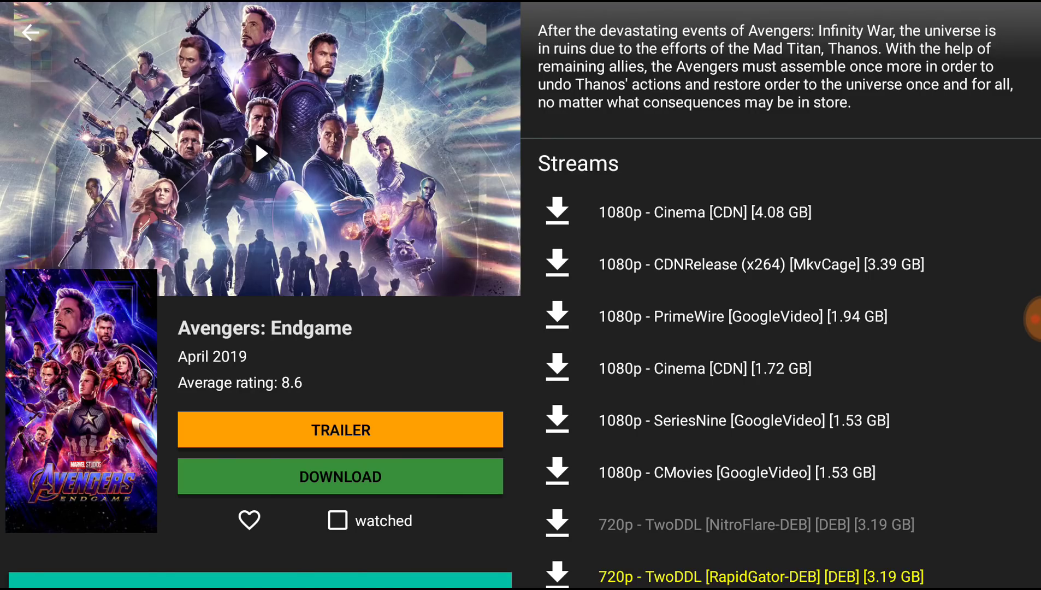
Leave the Avengers: Endgame streams page and open the navigation drawer
{"action": "key", "text": "Escape"}
{"action": "key", "text": "Up"}
{"action": "key", "text": "Return"}
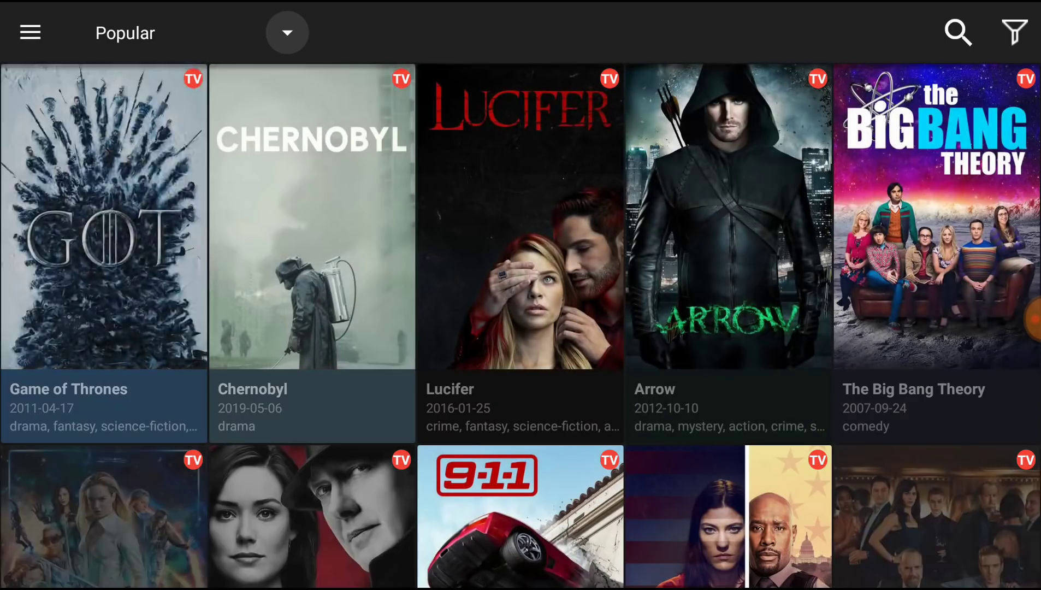
Open Game of Thrones and its Season 8 episode list
{"action": "key", "text": "Down"}
{"action": "key", "text": "Return"}
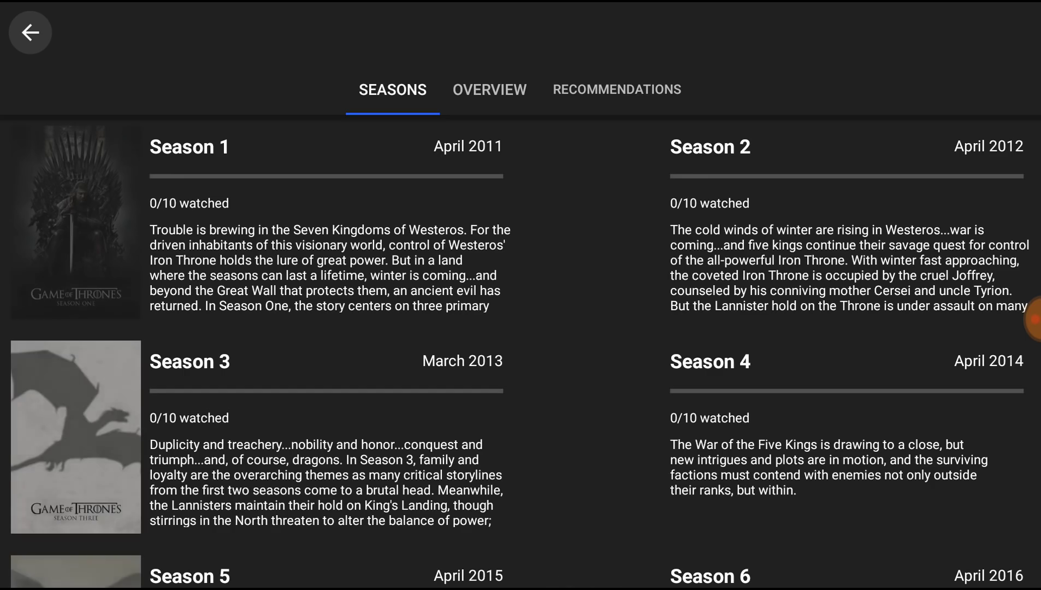
{"action": "key", "text": "Down"}
{"action": "key", "text": "Down"}
{"action": "key", "text": "Down"}
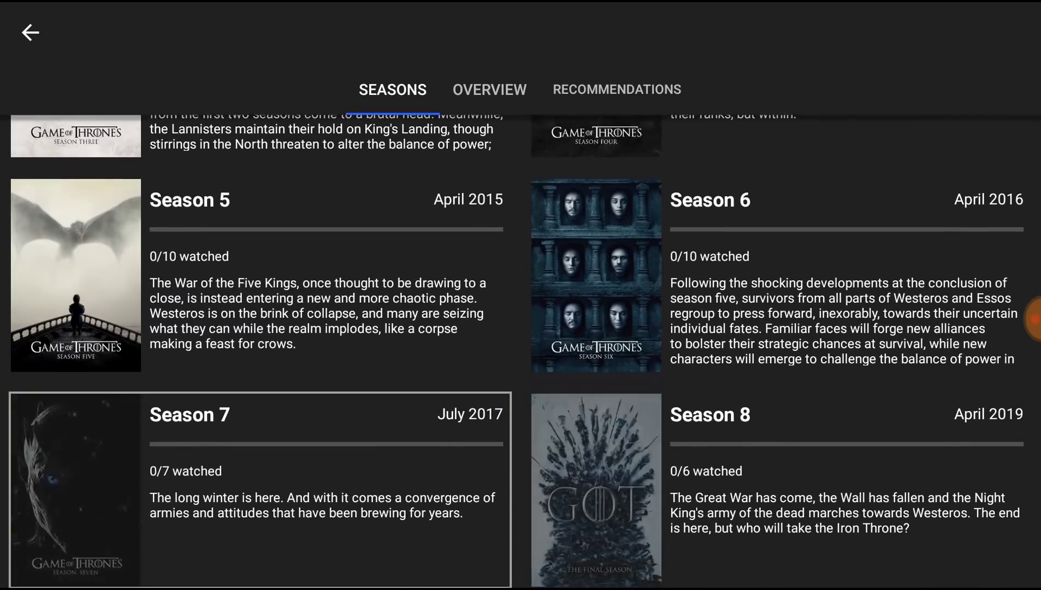
{"action": "key", "text": "Right"}
{"action": "key", "text": "Return"}
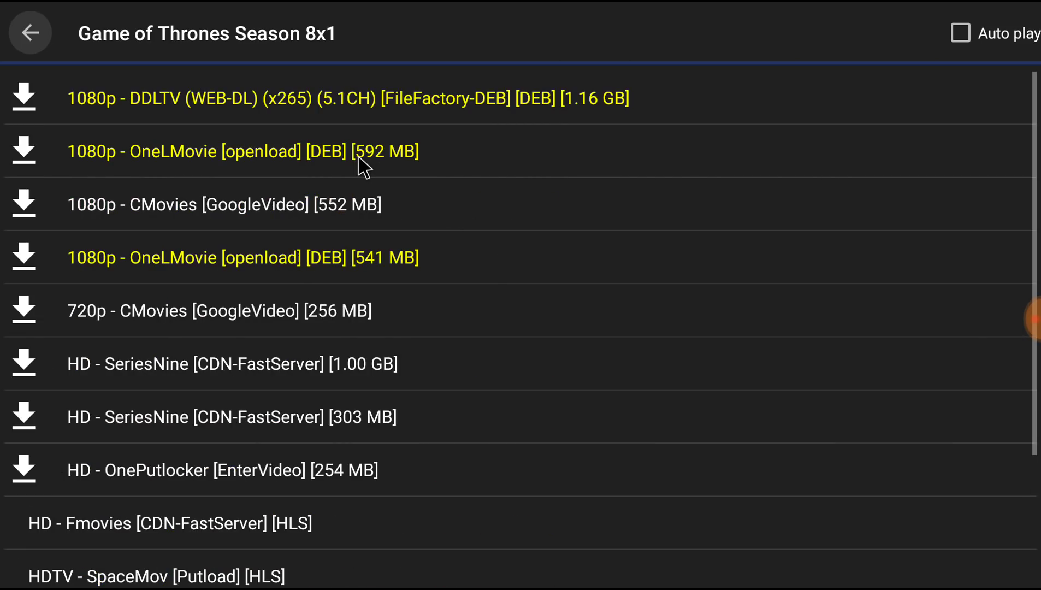
Play S08E01's first 1080p source, stop it, and return to Popular TV shows
{"action": "left_click", "coordinate": [325, 98]}
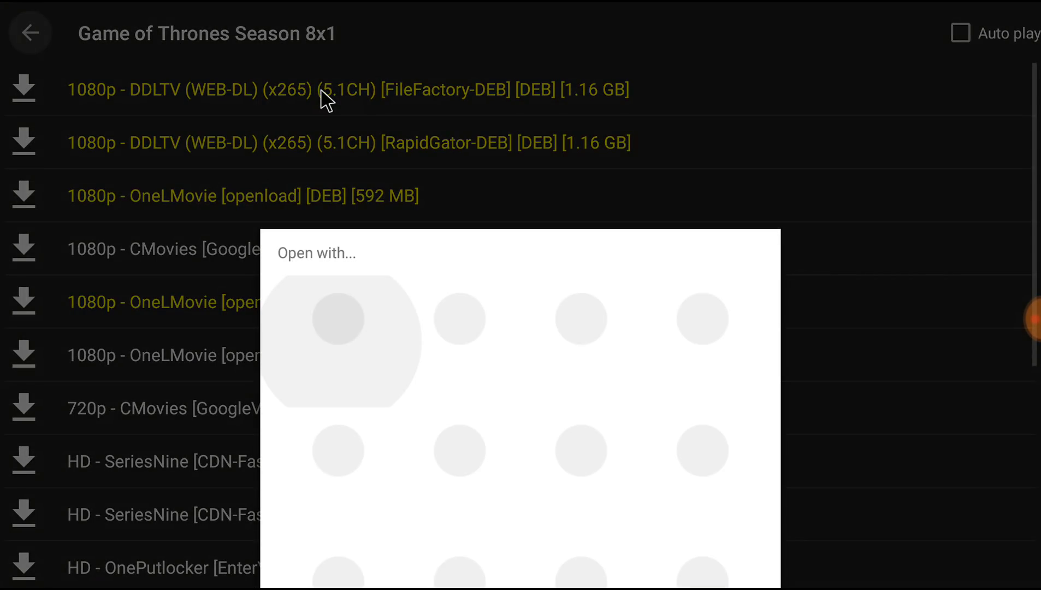
{"action": "left_click", "coordinate": [343, 83]}
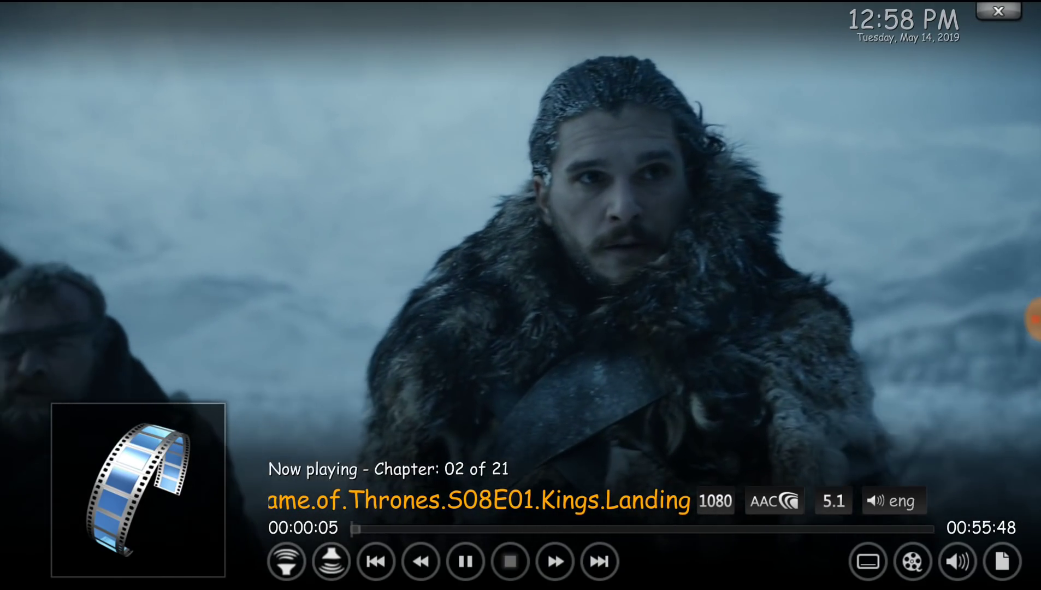
{"action": "key", "text": "x"}
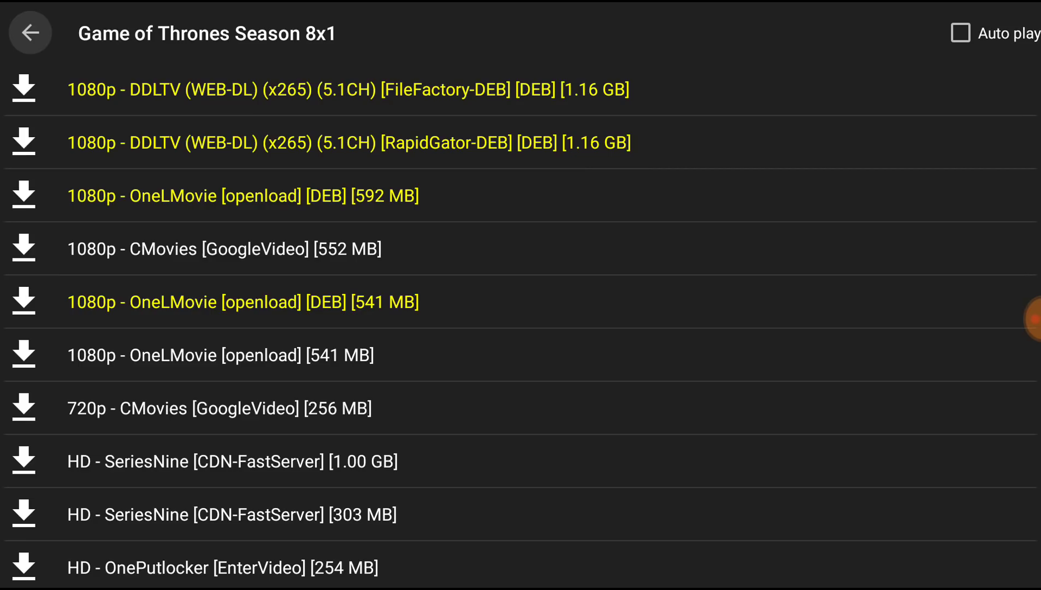
{"action": "key", "text": "Escape"}
{"action": "key", "text": "Escape"}
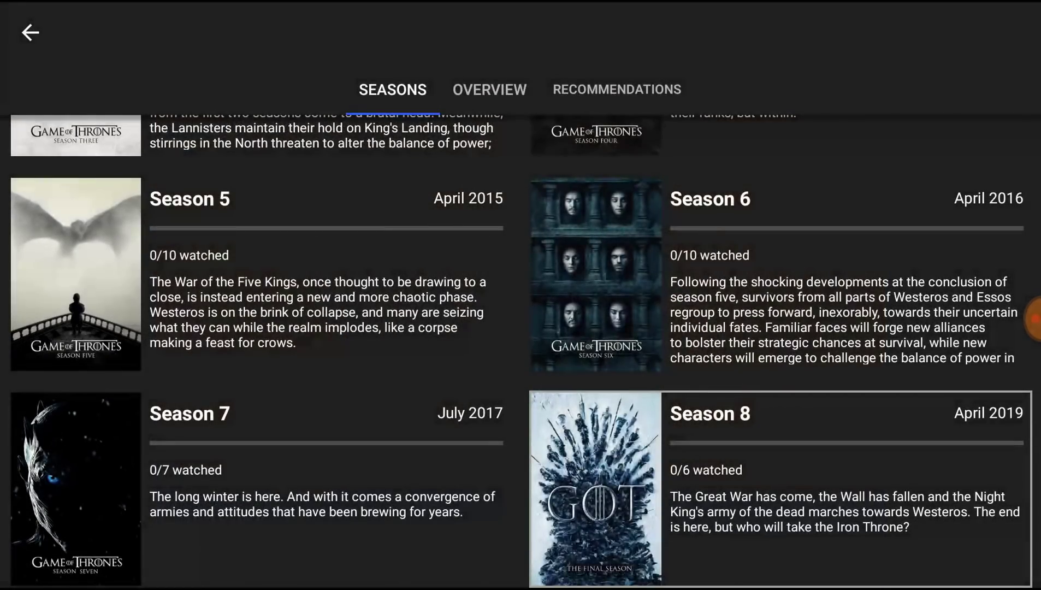
{"action": "key", "text": "Escape"}
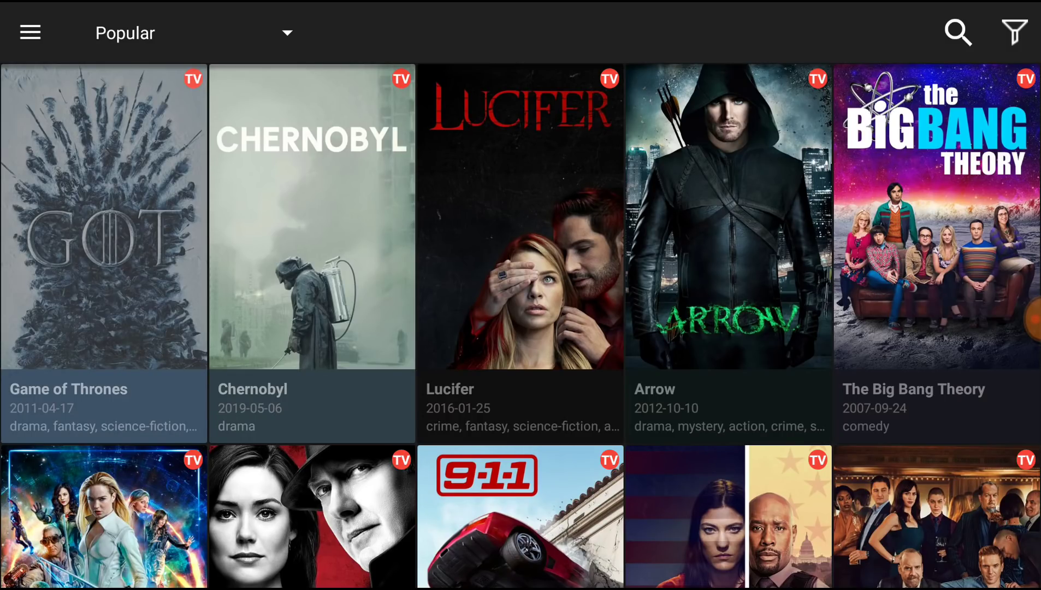